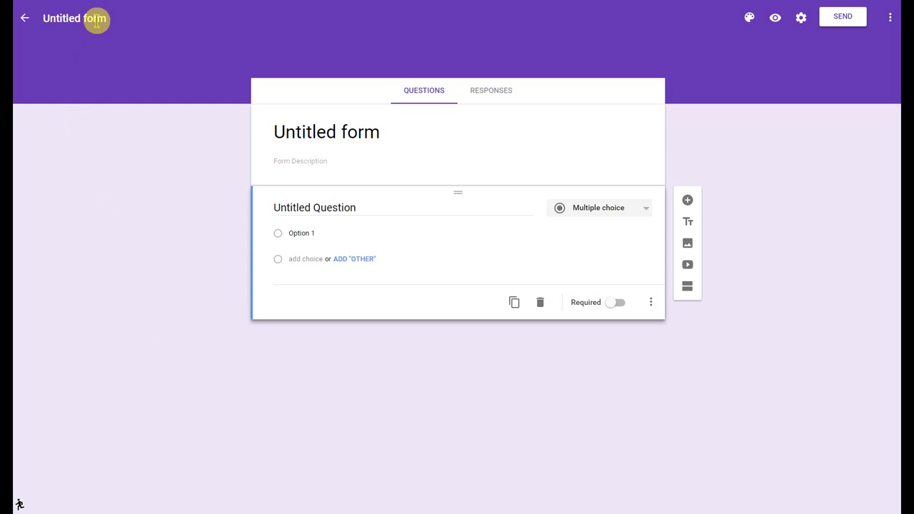
Rename the form to 'Title' and briefly check the Responses tab
click(45, 18)
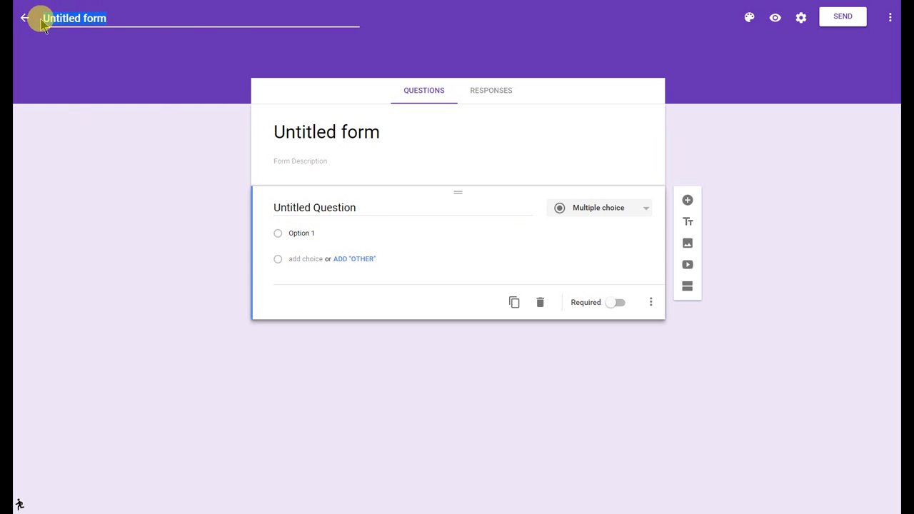
text(Title)
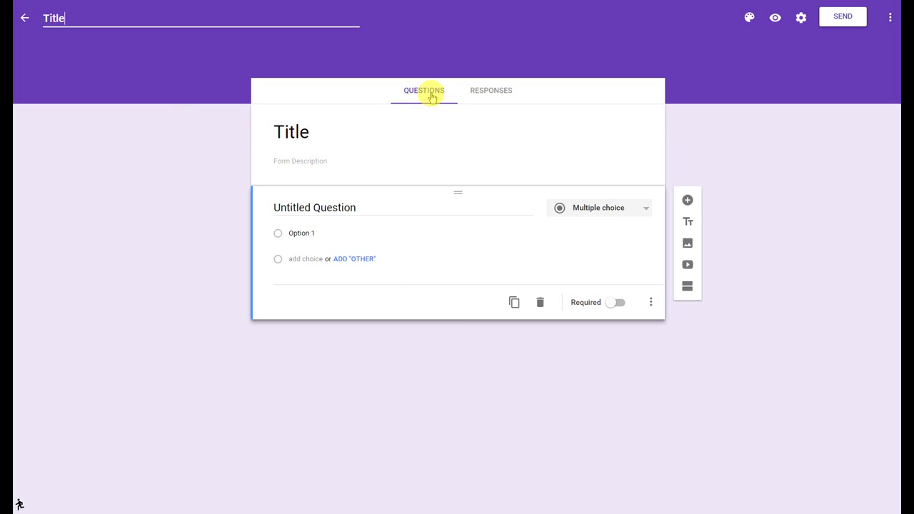
click(490, 97)
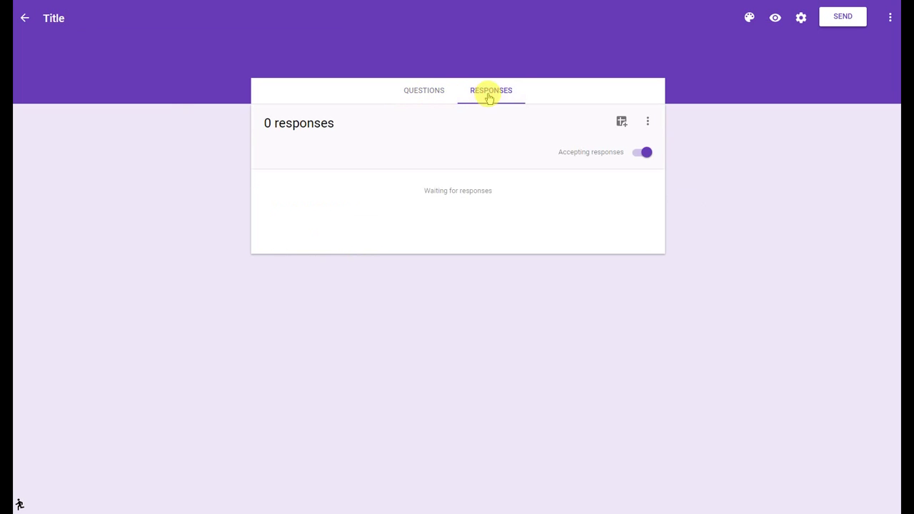
click(431, 92)
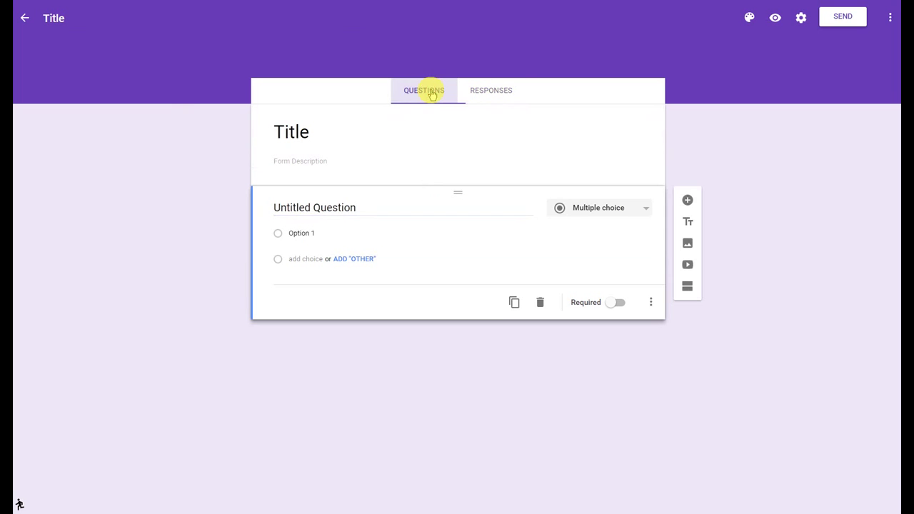
Select the Title heading and description area, then start editing the first question
click(327, 132)
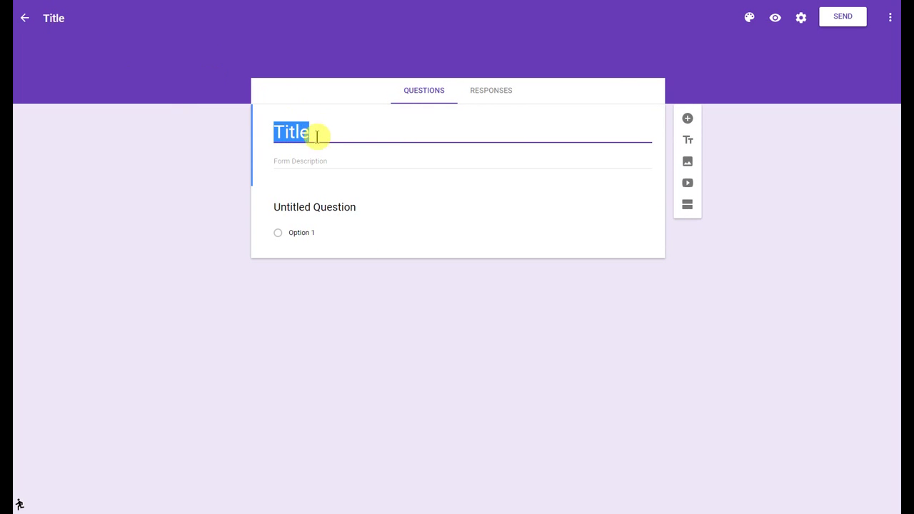
click(324, 162)
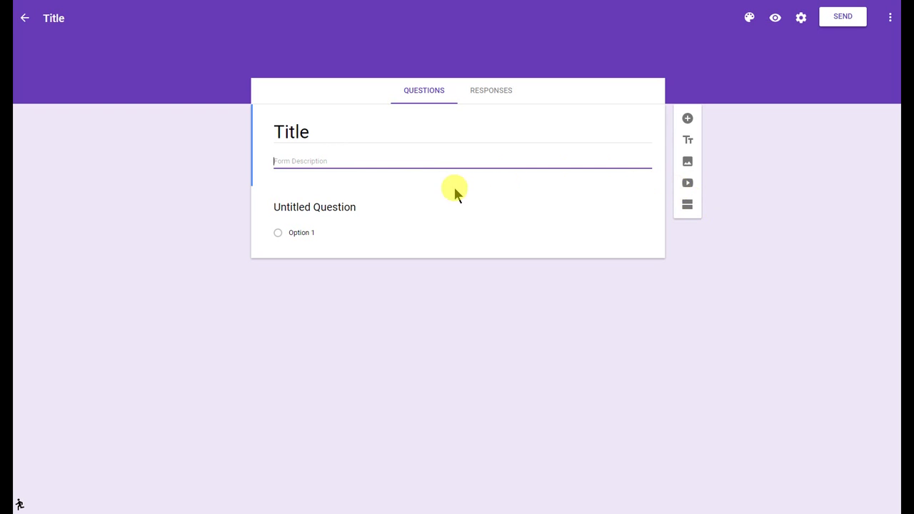
click(373, 232)
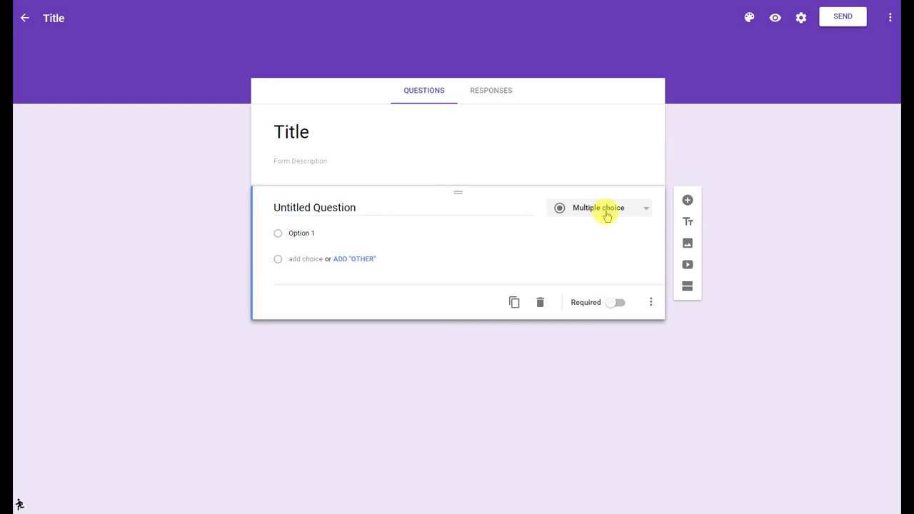
Change the first question to Short answer and title it 'Last Name'
click(637, 213)
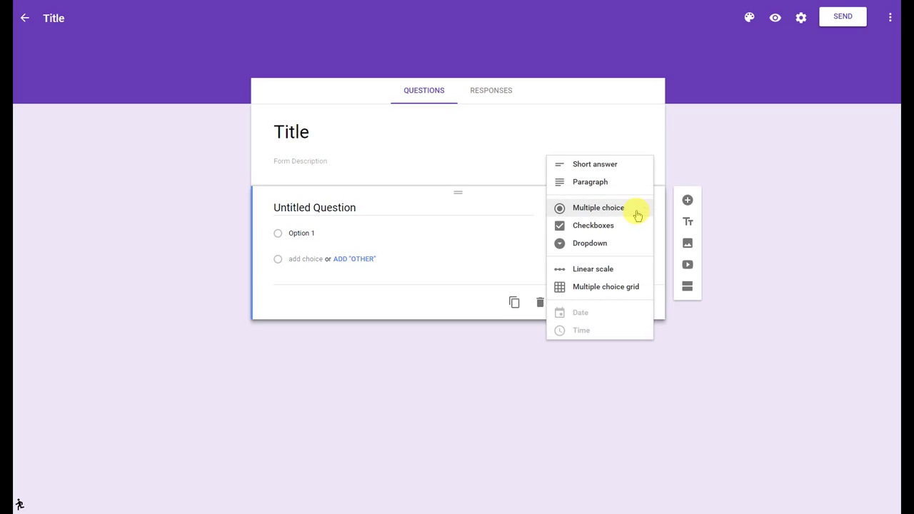
click(585, 165)
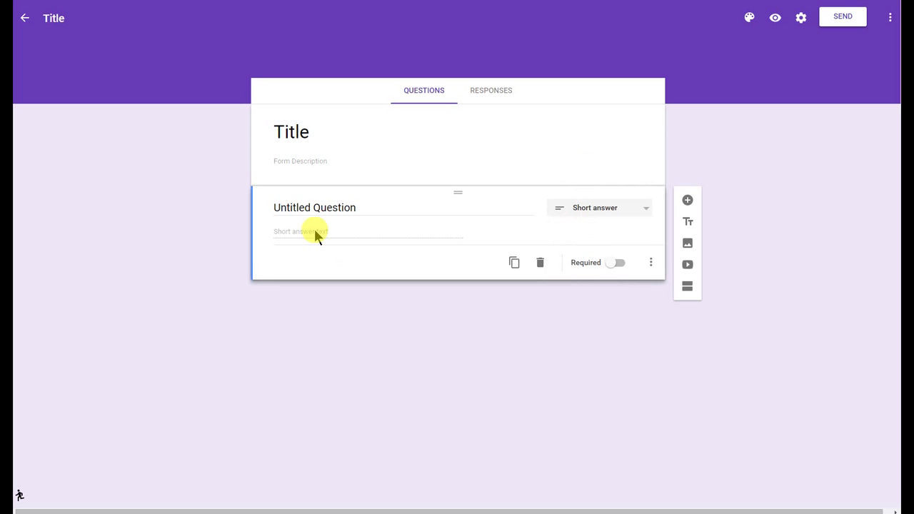
click(324, 207)
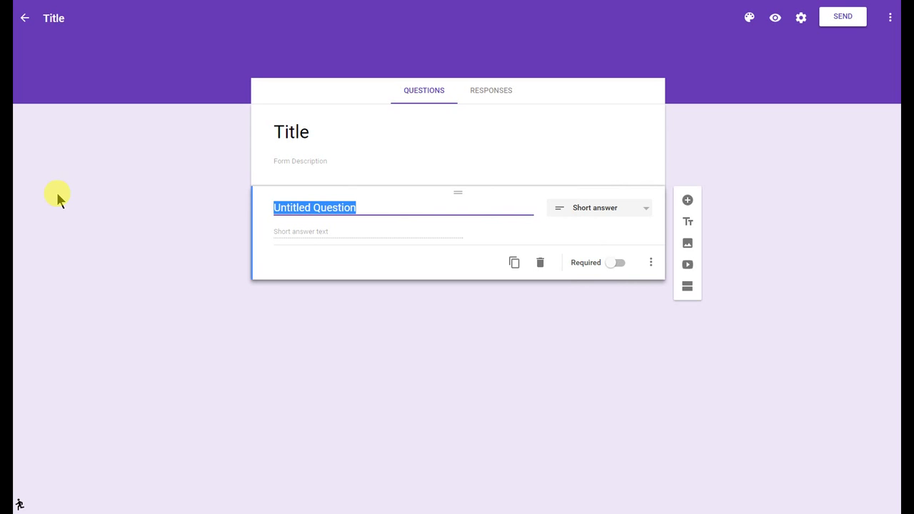
text(Last Na)
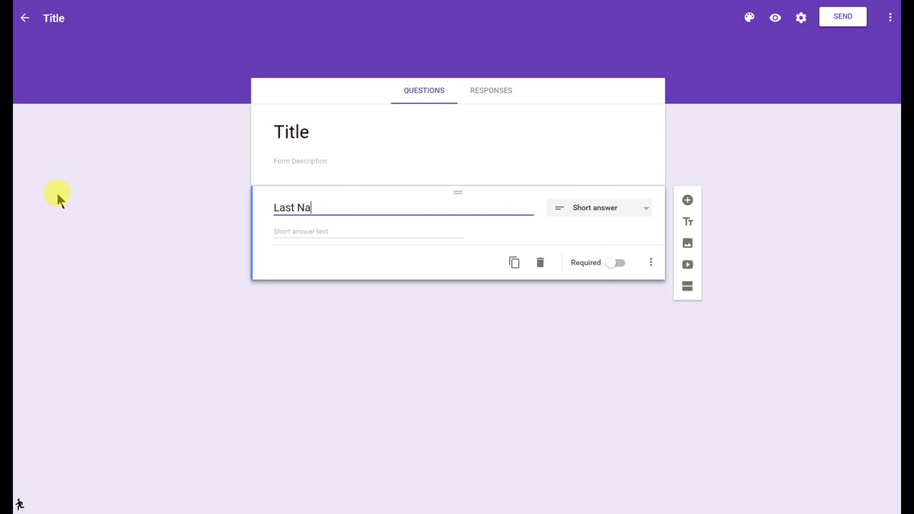
text(me)
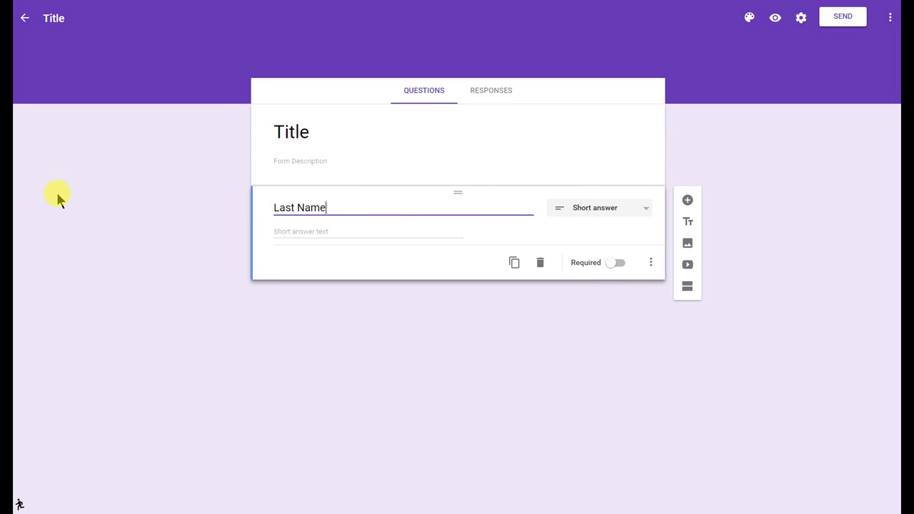
Duplicate the Last Name question and retitle the copy 'First Name'
click(514, 265)
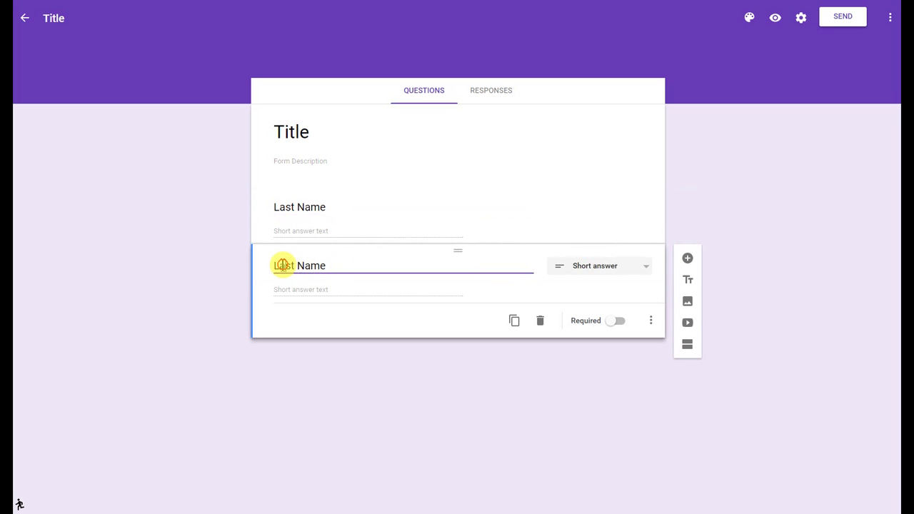
drag(283, 265, 272, 268)
text(Fir)
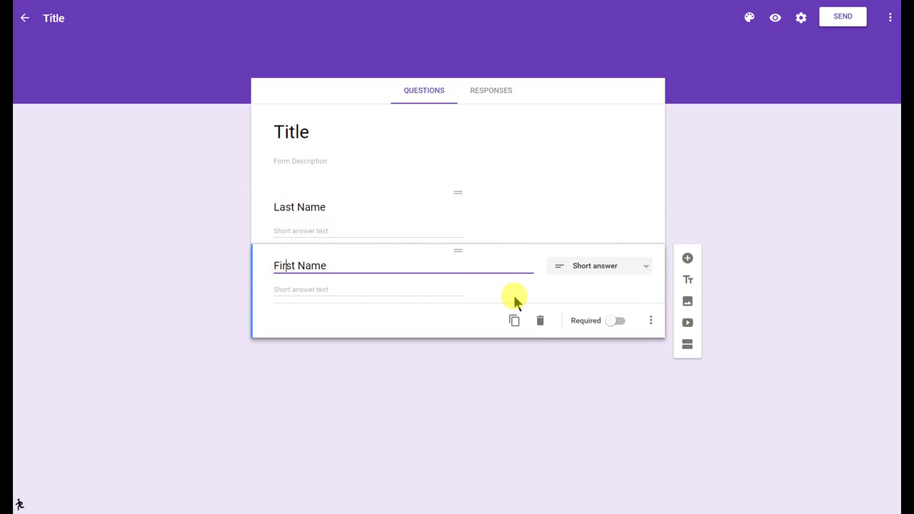
Mark both the First Name and Last Name questions as required
click(618, 323)
click(587, 234)
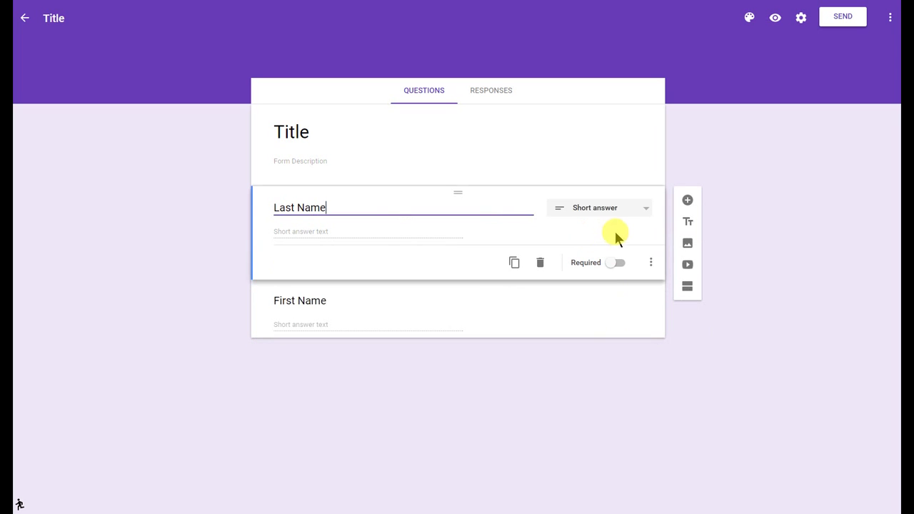
click(619, 266)
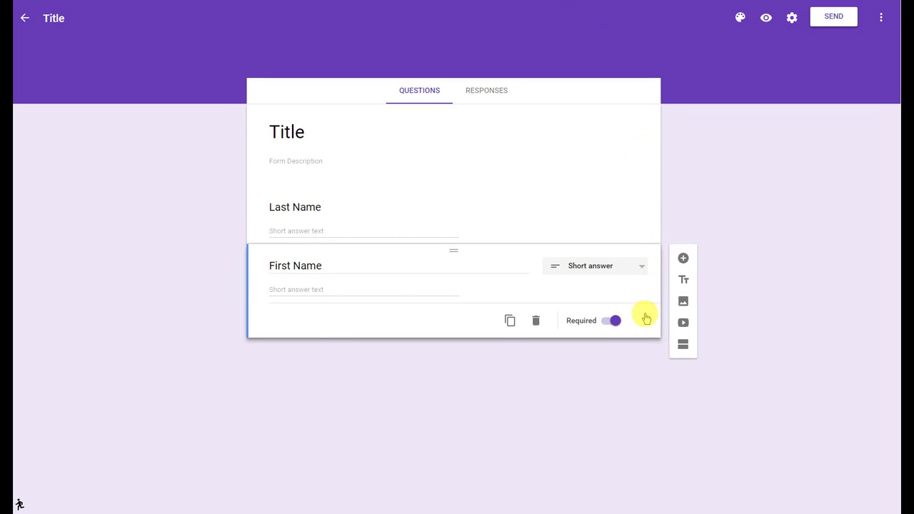
click(647, 320)
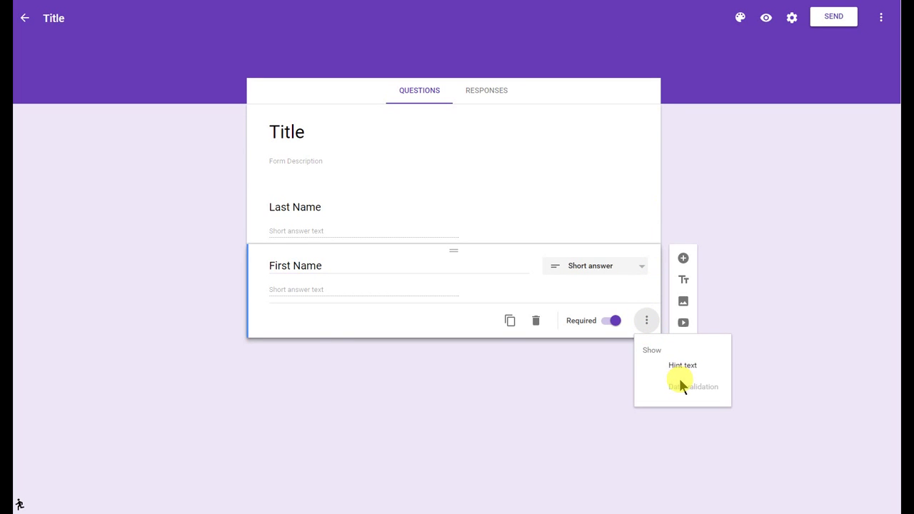
Add a required multiple-choice question titled '1' below First Name
click(683, 260)
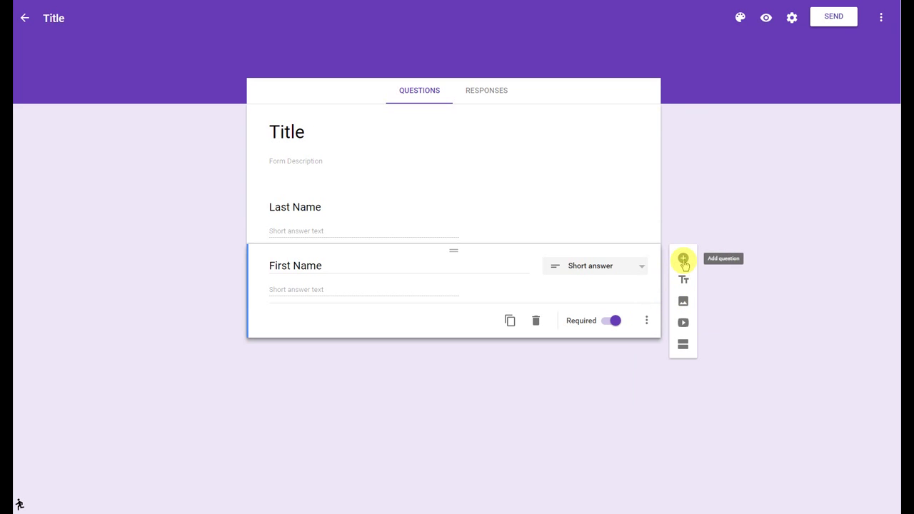
click(683, 260)
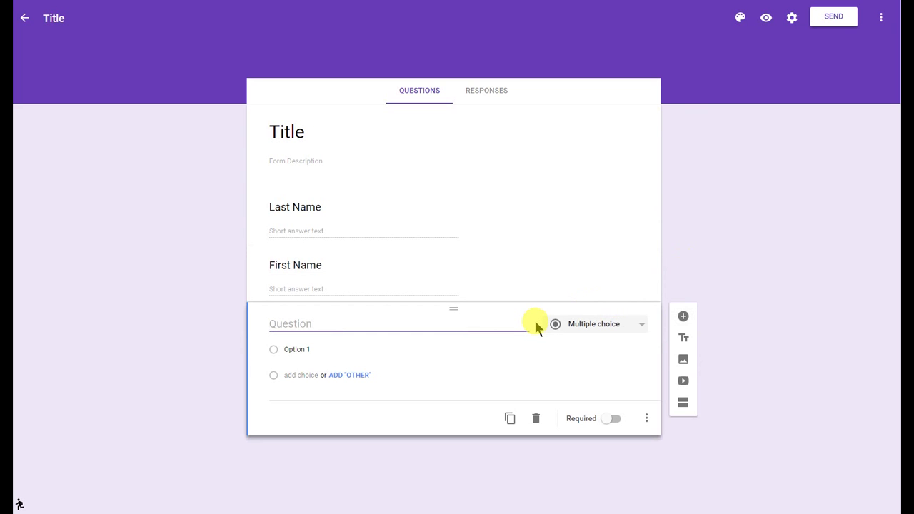
text(1)
click(613, 418)
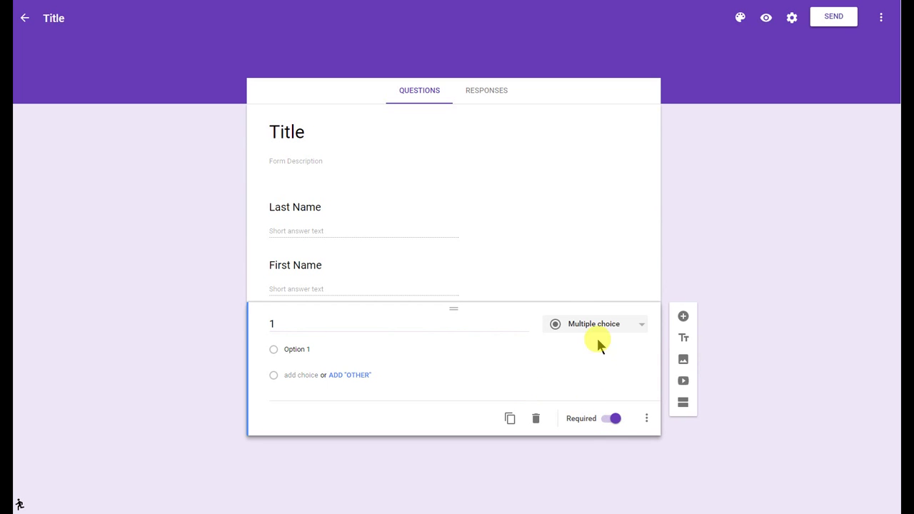
Give question 1 the choices Option 3, Option 1 and an 'Other' option
click(285, 378)
click(302, 400)
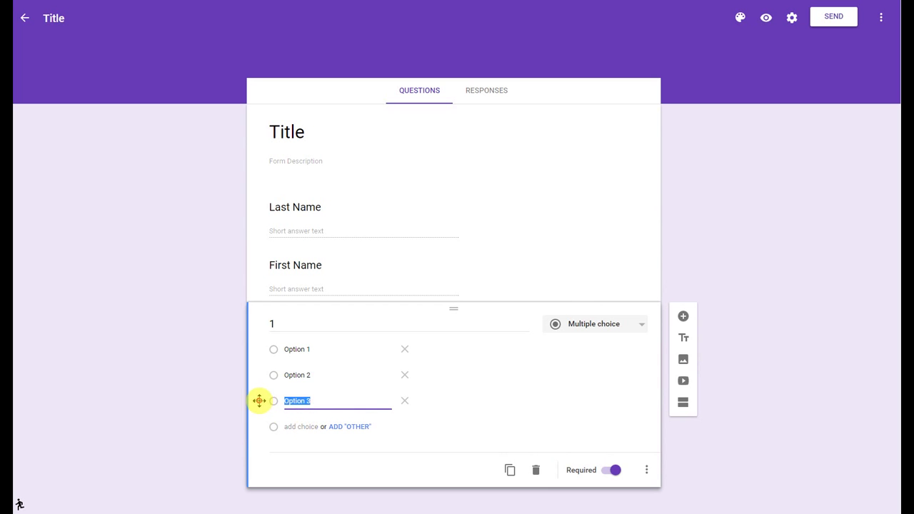
drag(259, 401, 259, 343)
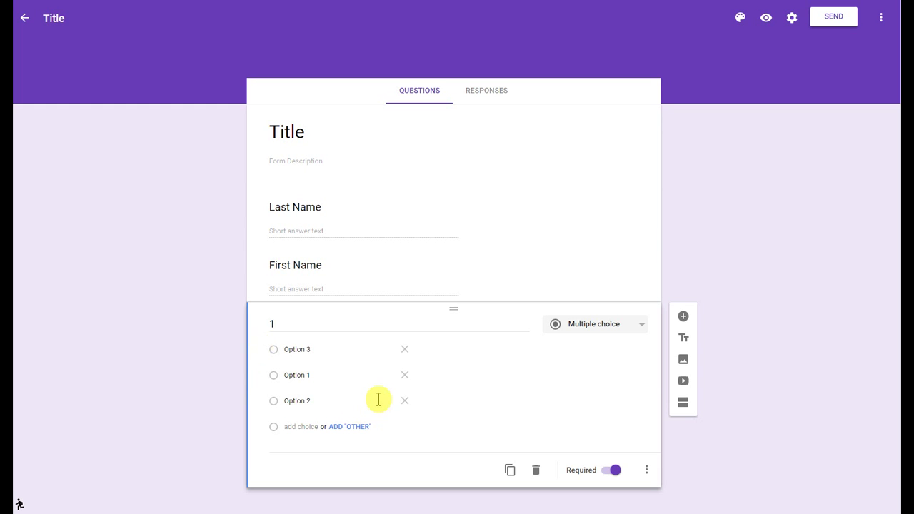
click(404, 401)
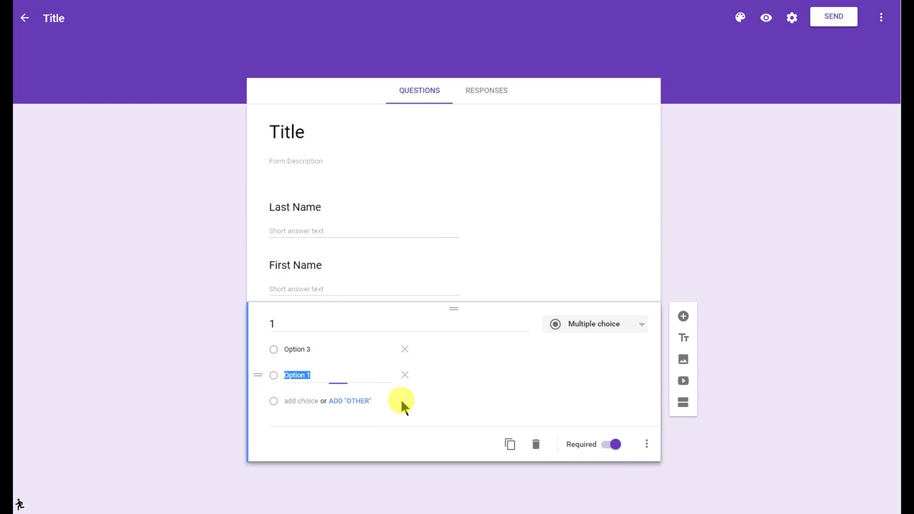
click(353, 402)
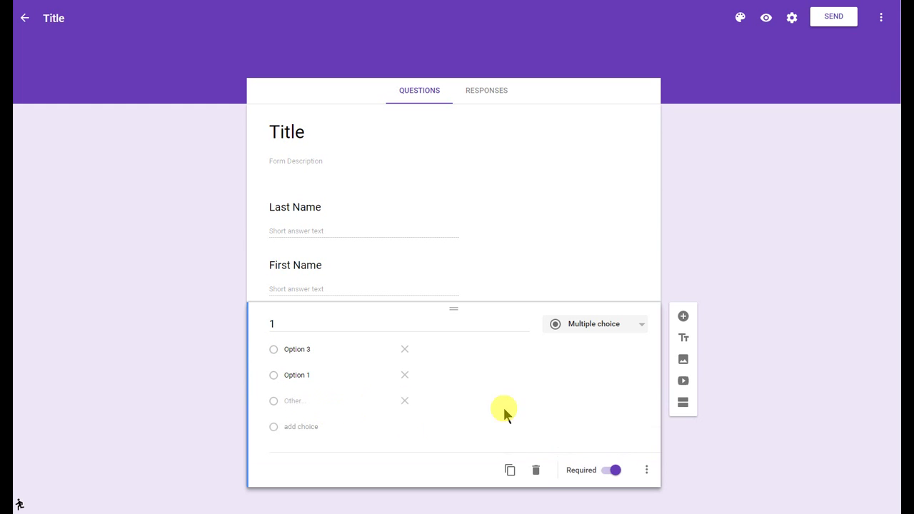
Add a question titled '2' as a Paragraph (long answer) question
click(683, 318)
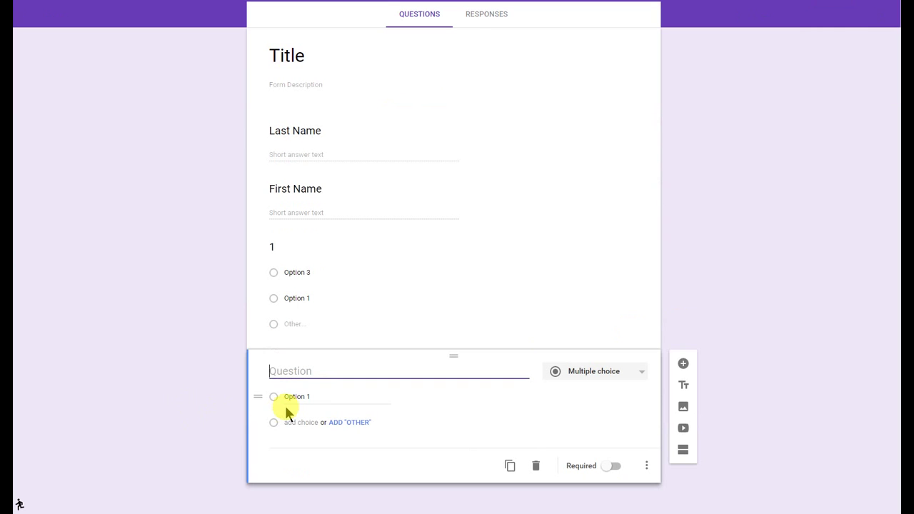
text(2)
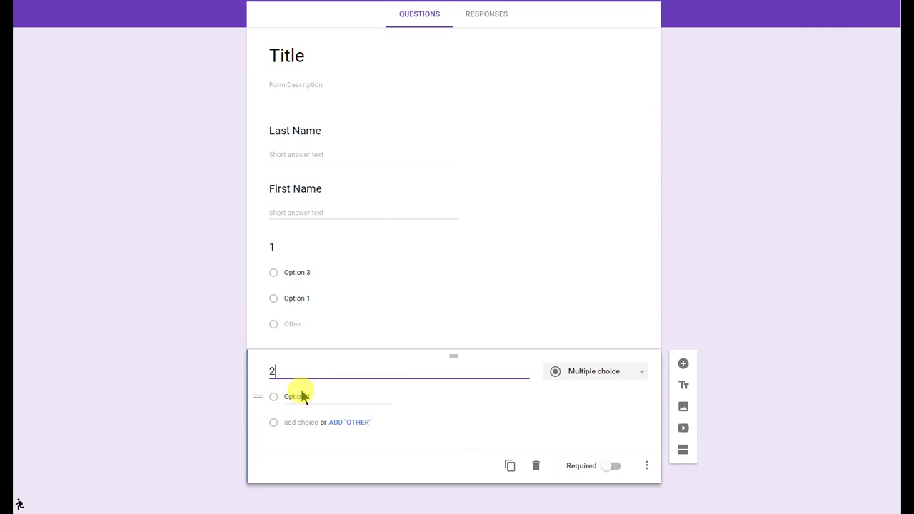
click(613, 376)
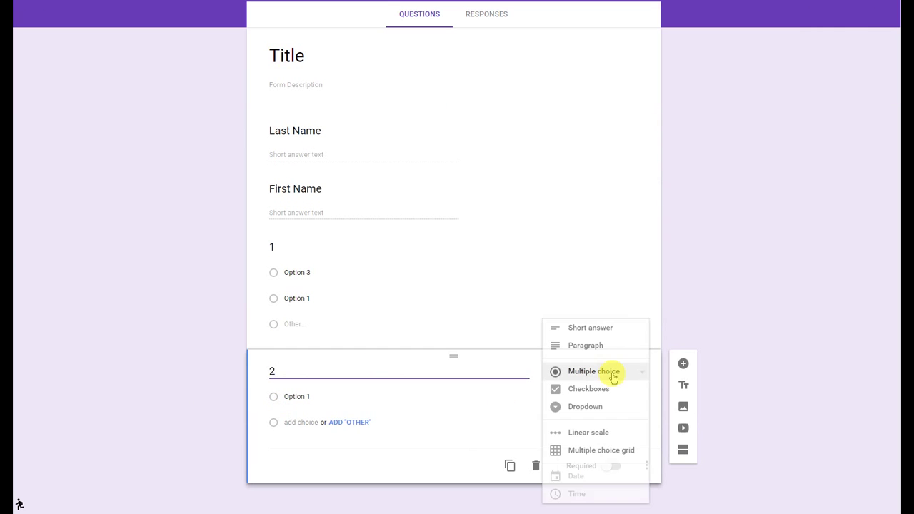
click(579, 345)
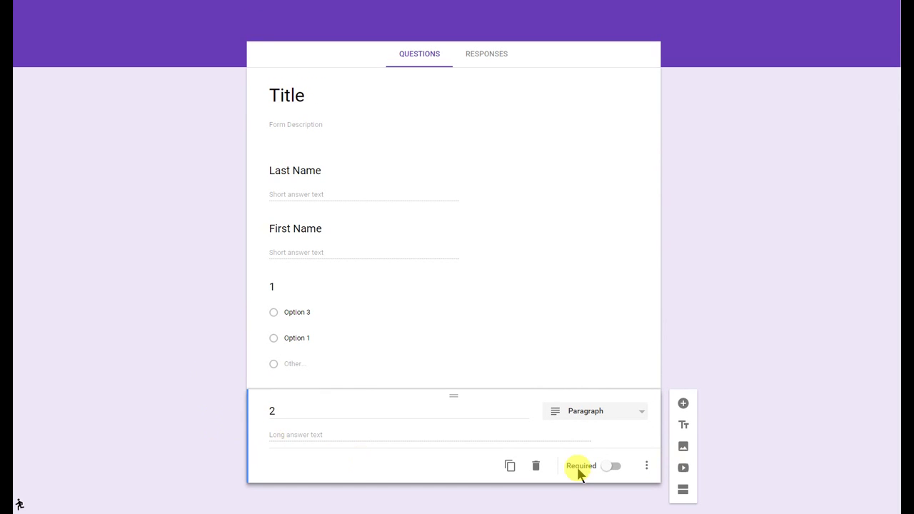
Add checkboxes question '3' with choices ordered Option 3, Option 1, Option 2
click(683, 403)
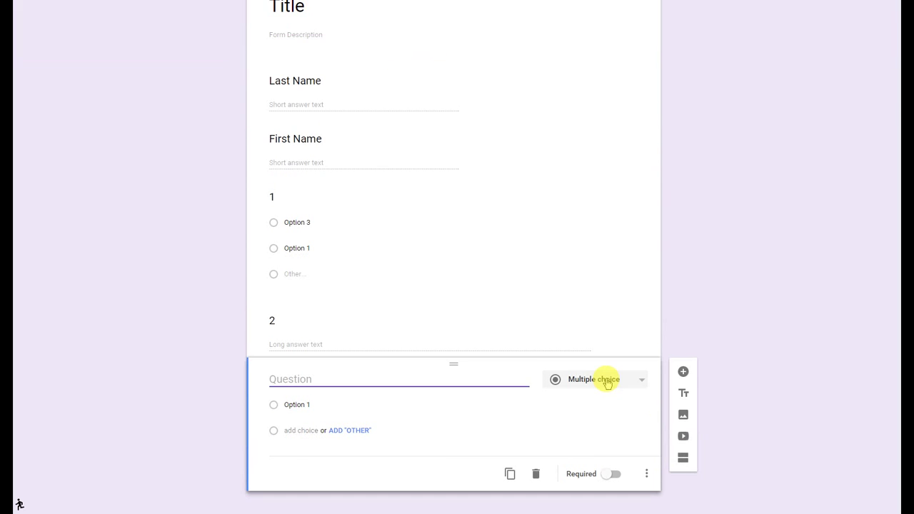
text(3)
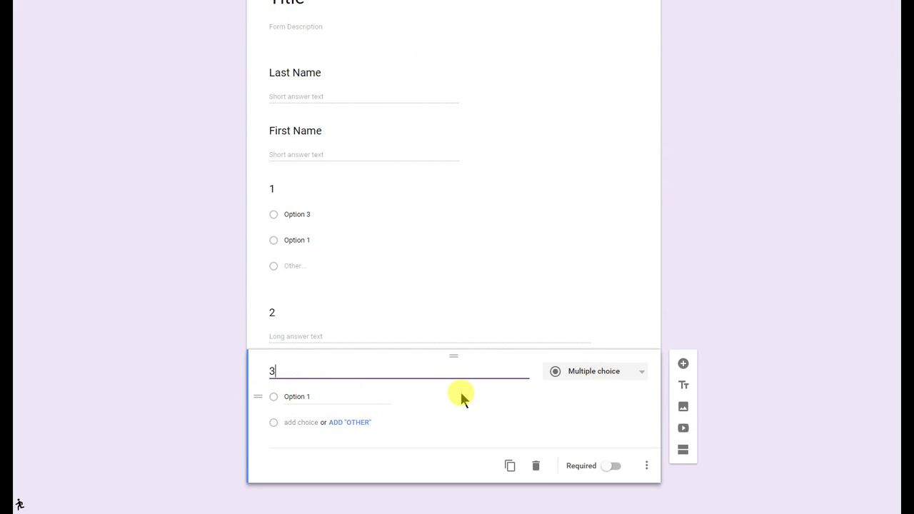
click(585, 371)
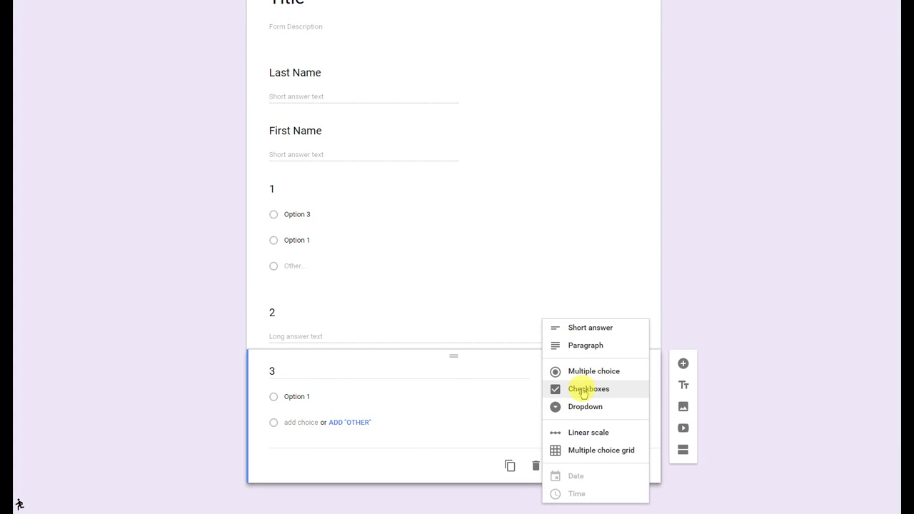
click(582, 392)
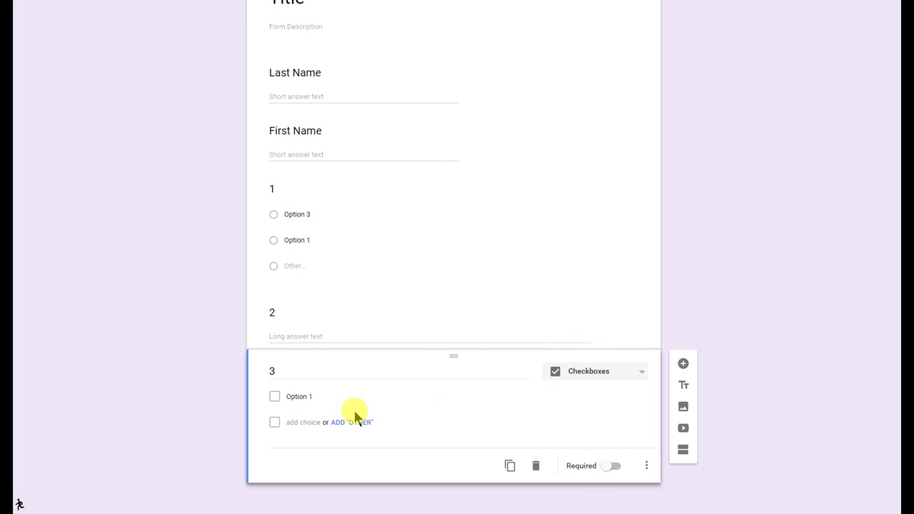
click(303, 425)
click(302, 448)
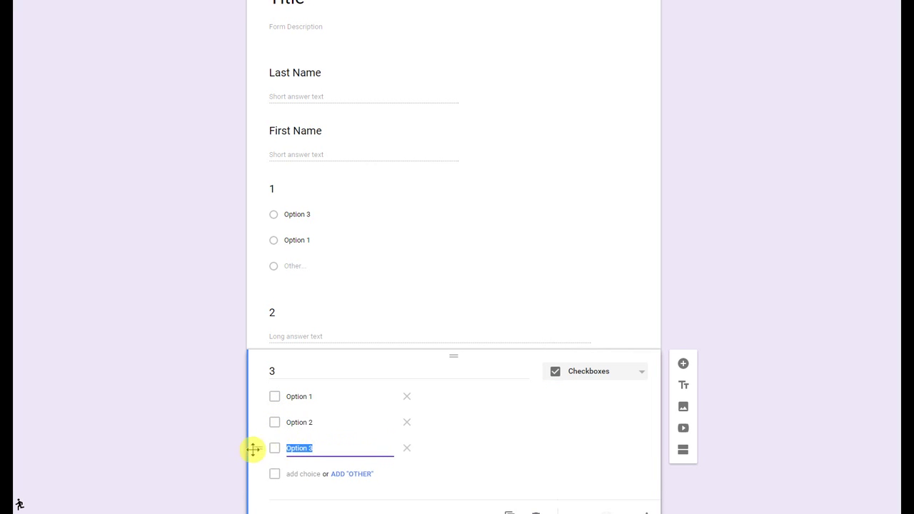
drag(254, 448, 260, 397)
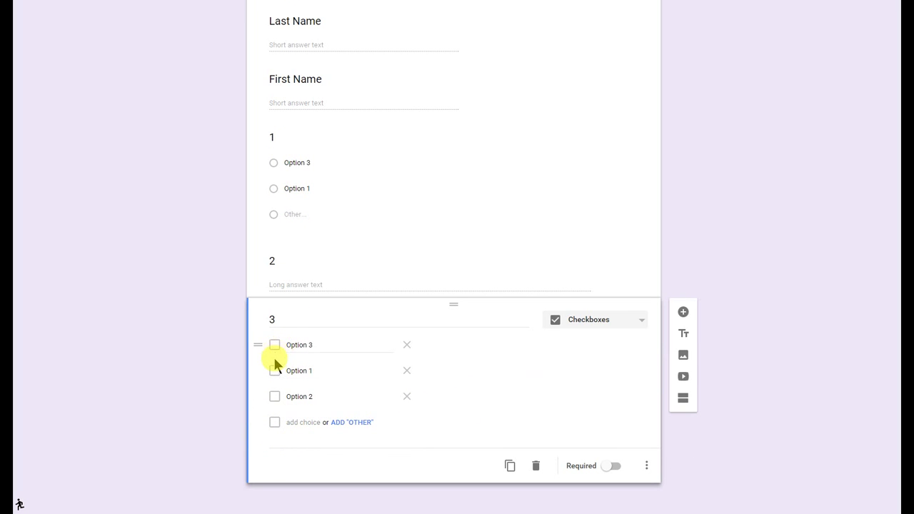
Convert question 3 to a required Dropdown and add a blank question below it
click(632, 321)
click(590, 344)
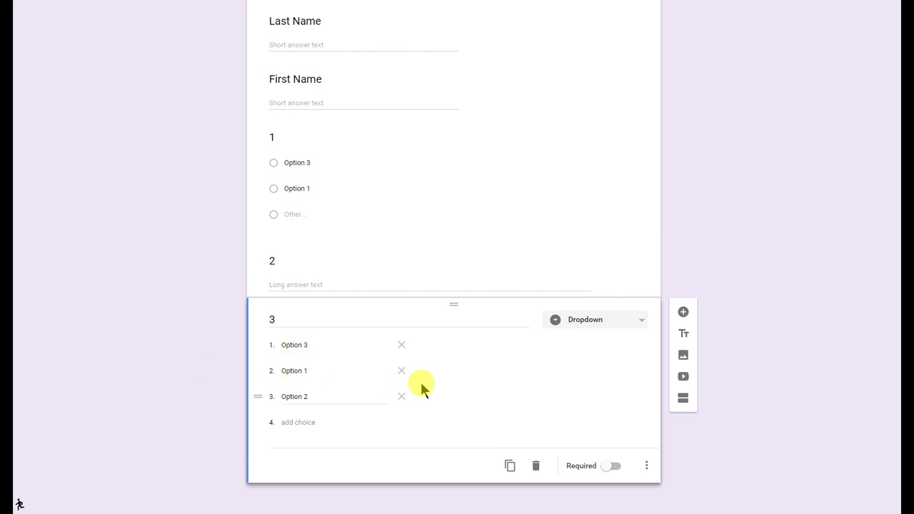
click(611, 466)
click(683, 312)
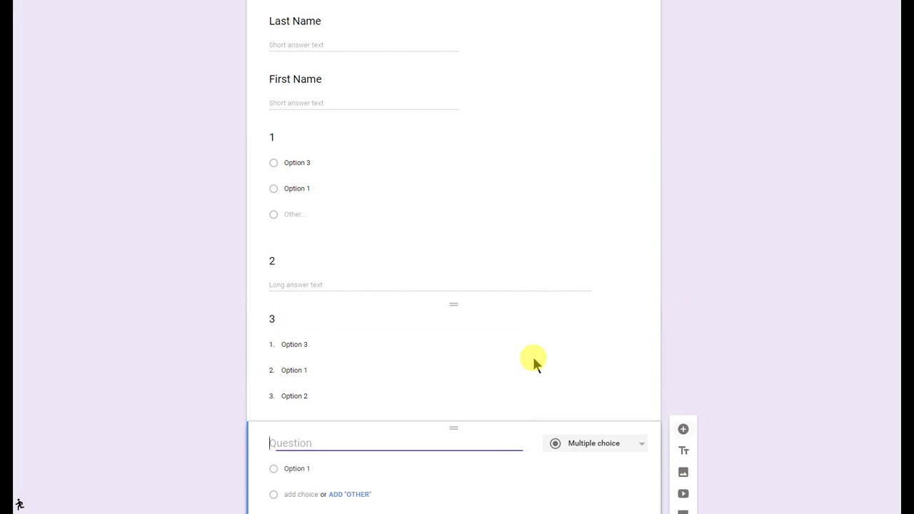
Make the new question a required 0–10 linear scale with end labels 'a' and 'b'
click(597, 377)
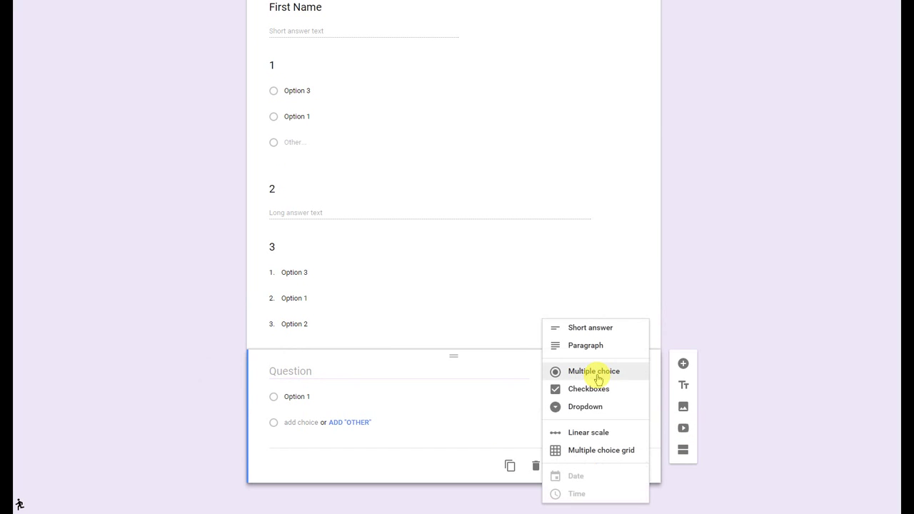
click(586, 432)
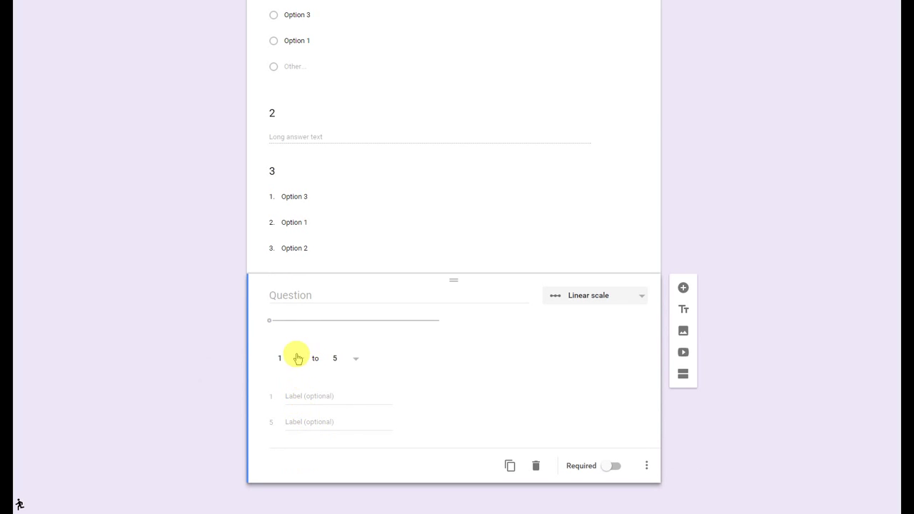
click(300, 358)
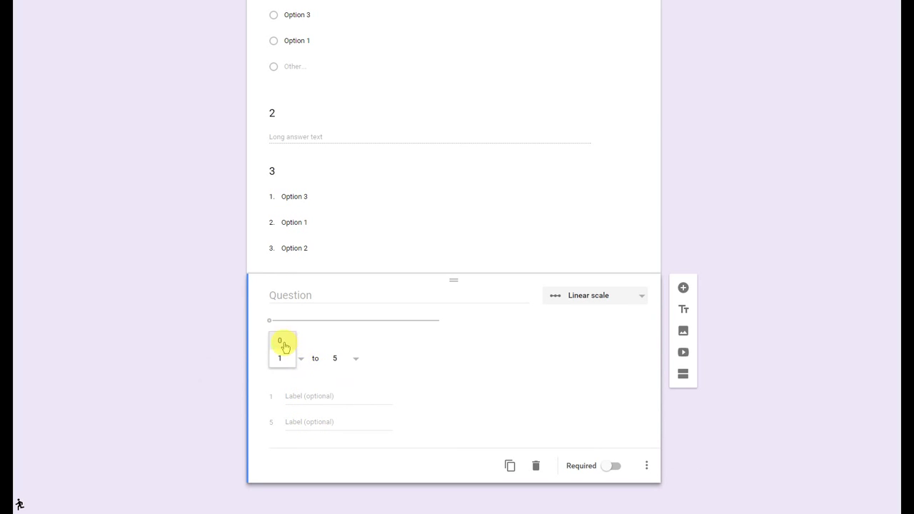
click(281, 346)
click(352, 360)
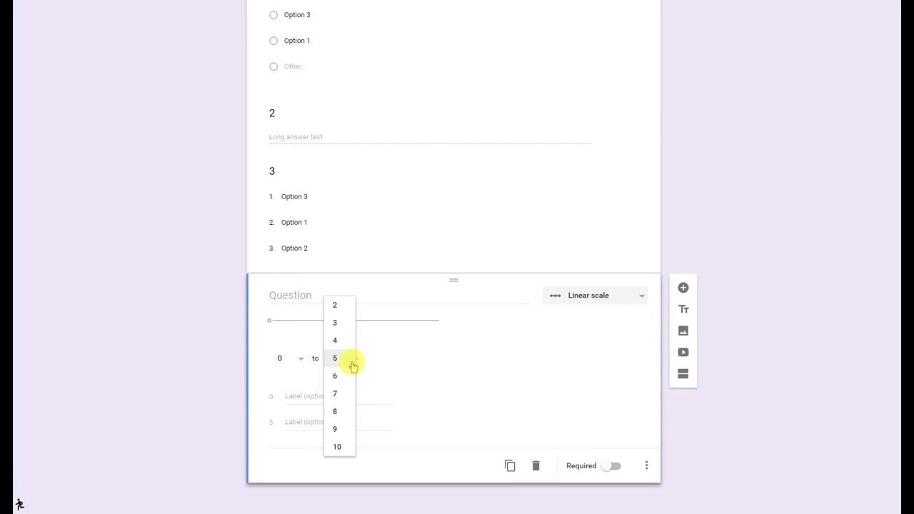
click(335, 447)
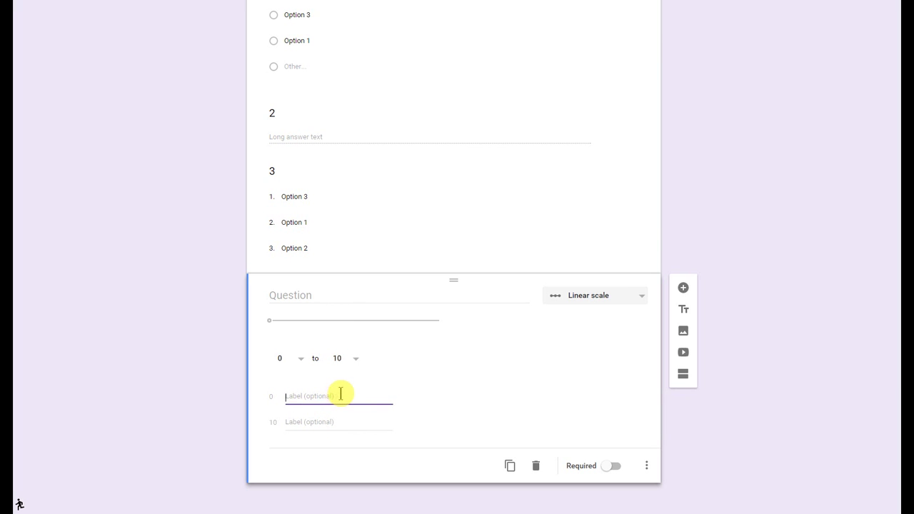
text(a)
click(342, 422)
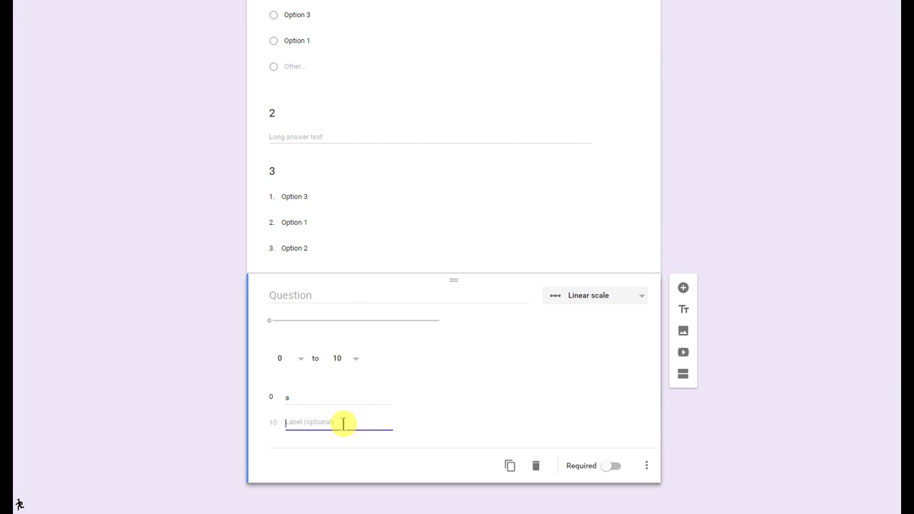
text(b)
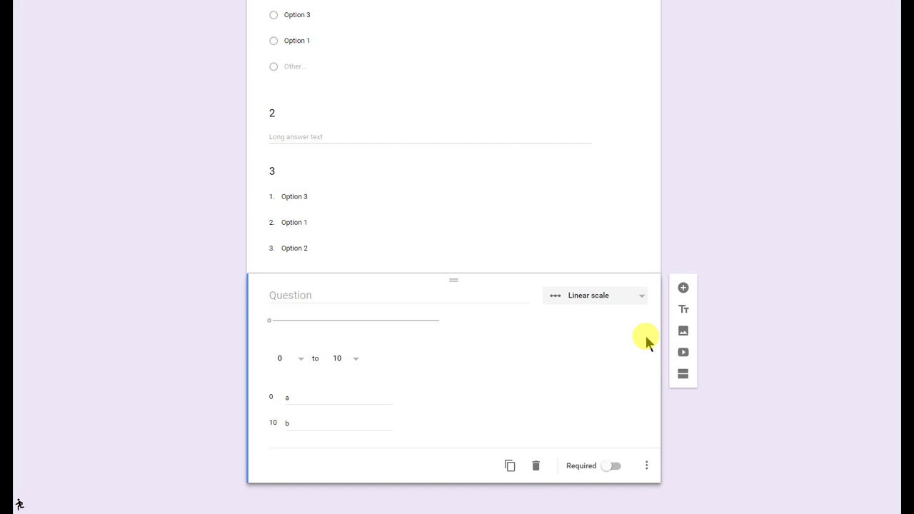
click(614, 465)
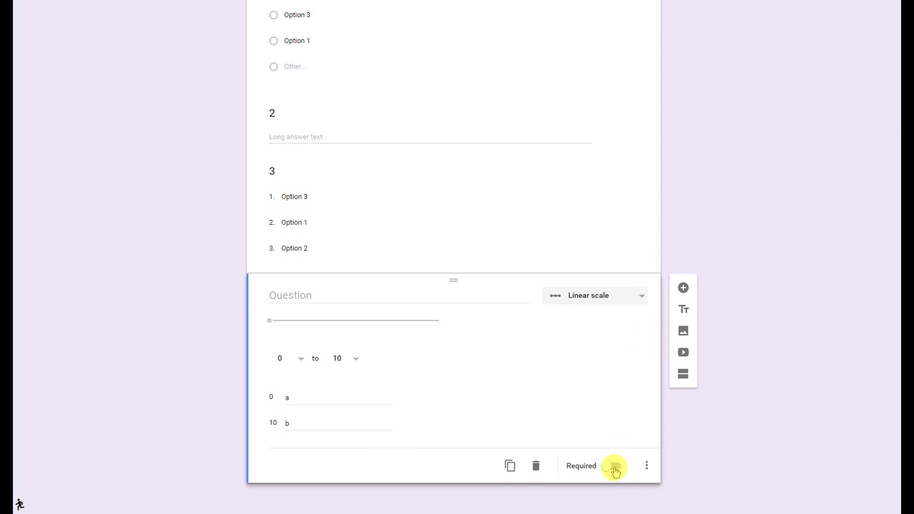
Add a multiple choice grid (Deserts/Mountains/Glaciers × U.S./Mexico/Canada) requiring one response per row
click(683, 288)
click(638, 372)
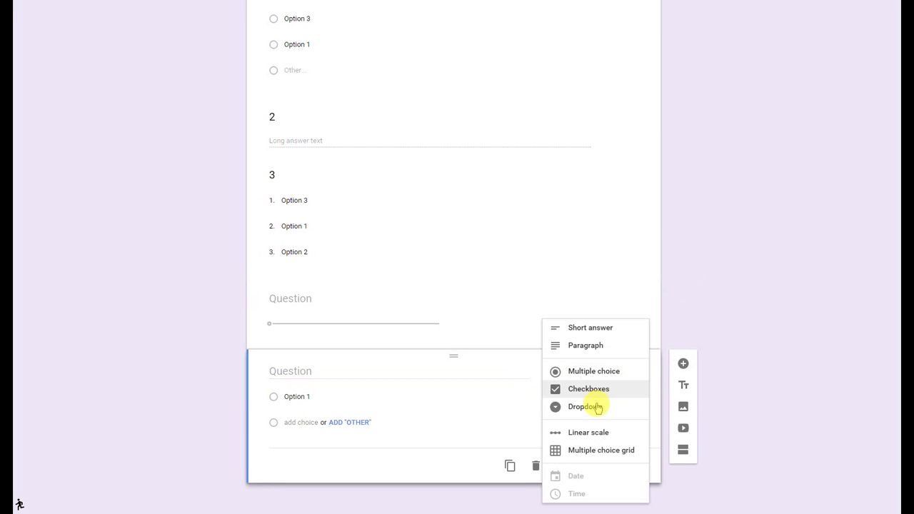
click(590, 452)
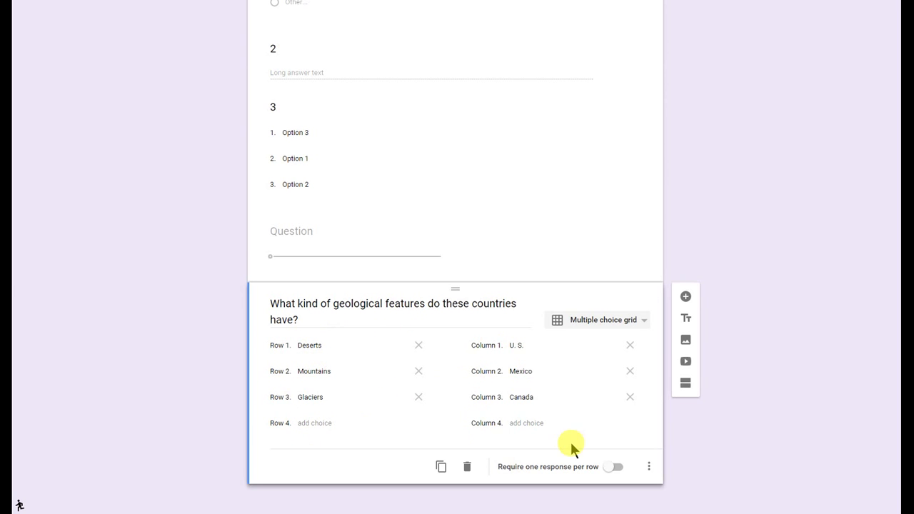
click(616, 469)
click(617, 470)
scroll(837, 351, up, 6)
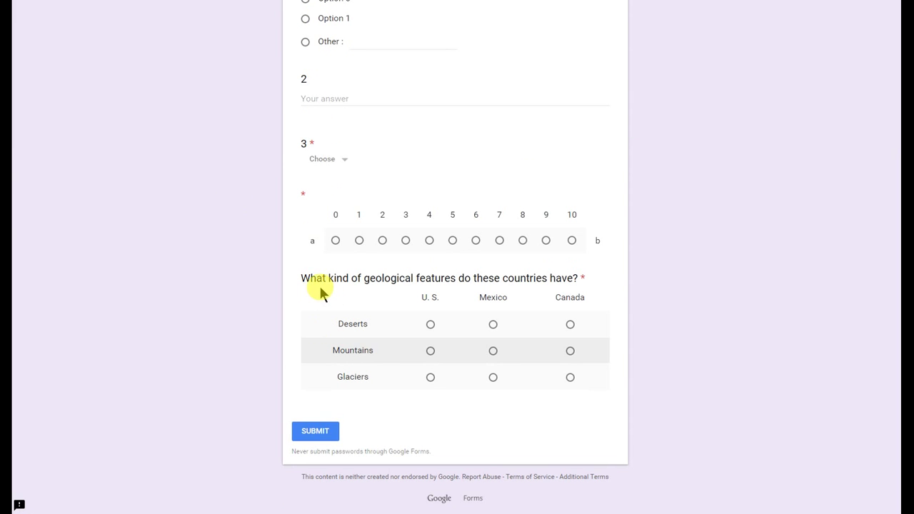
click(431, 323)
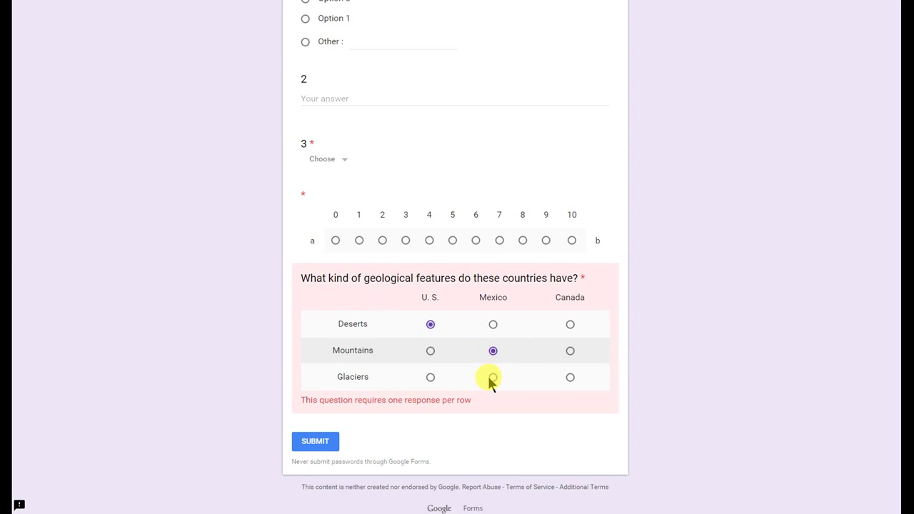
click(490, 378)
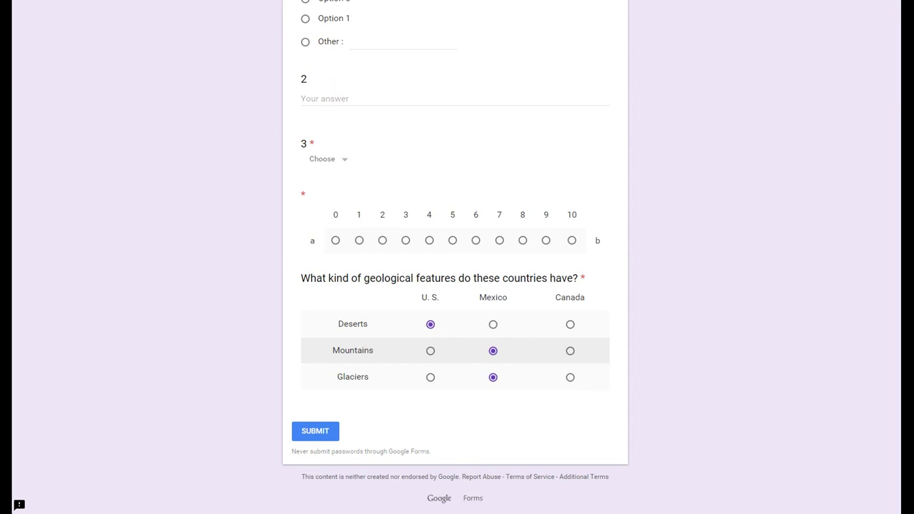
key(ctrl+w)
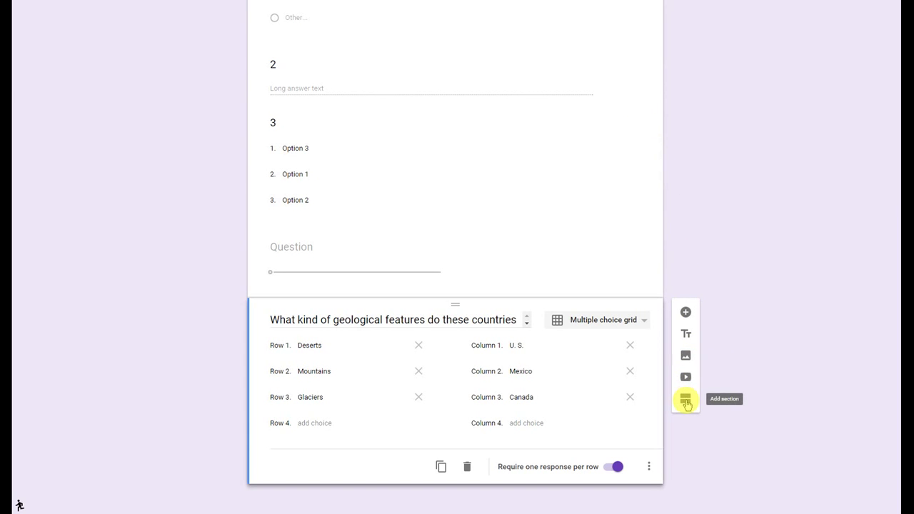
click(686, 402)
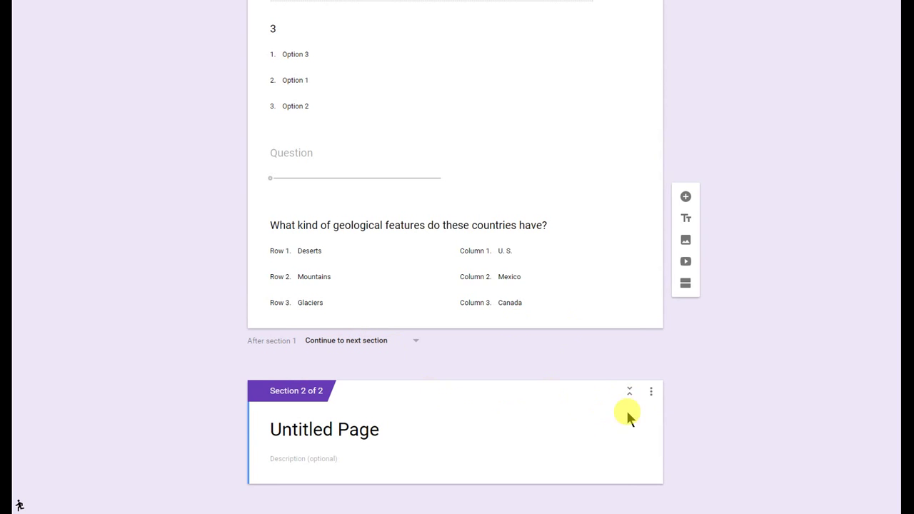
click(650, 392)
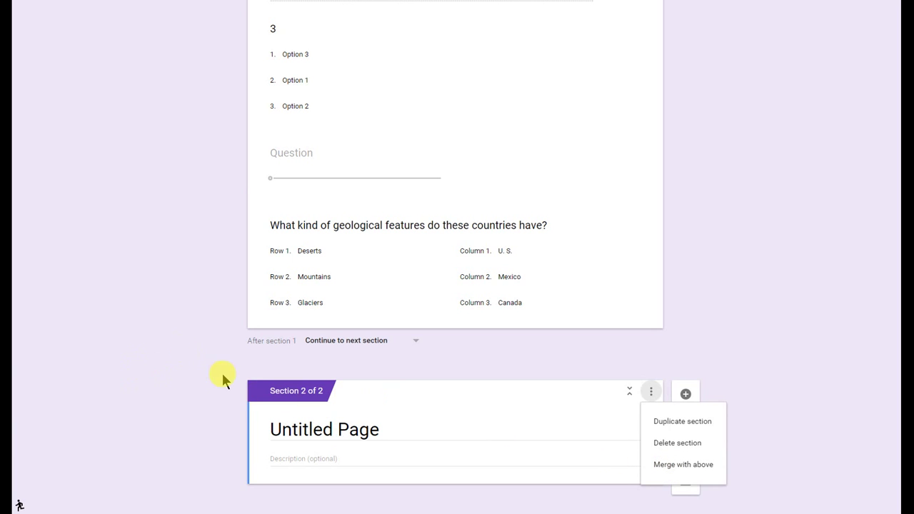
click(667, 466)
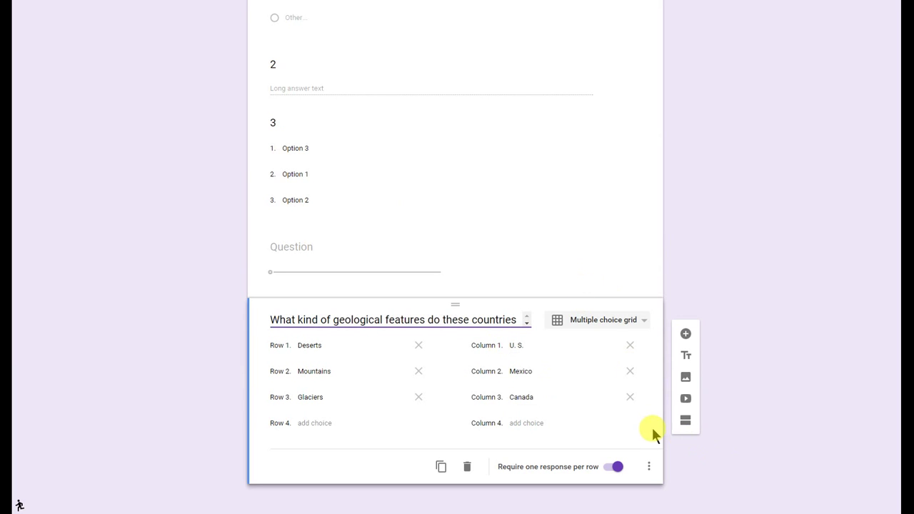
Add a new section with a title block and start inserting an image from Google Drive
click(686, 421)
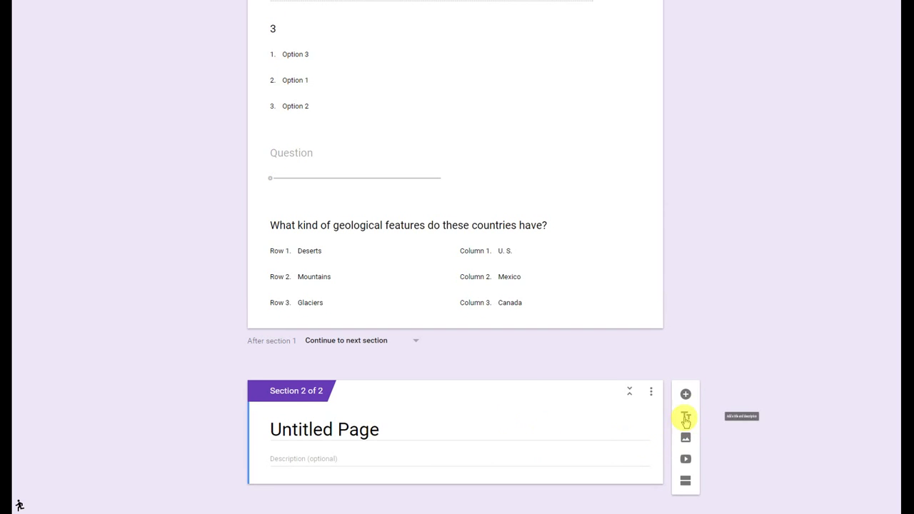
click(670, 420)
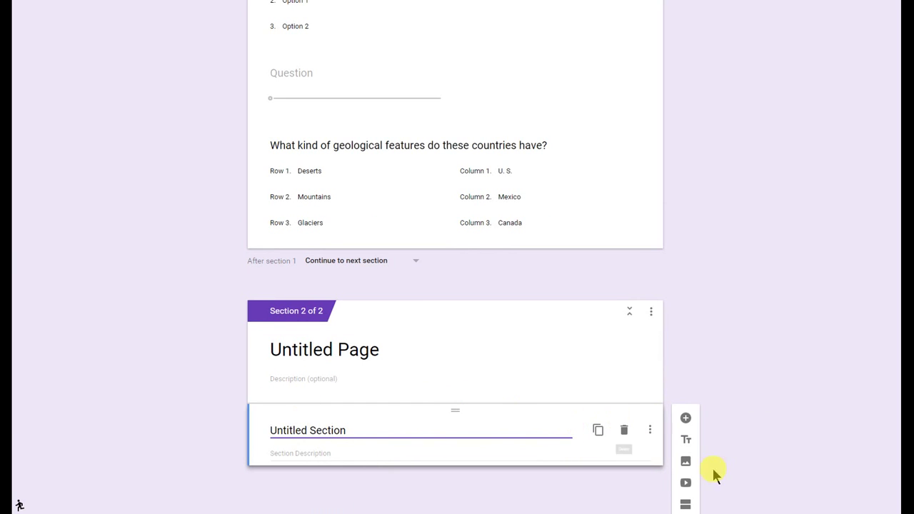
click(685, 464)
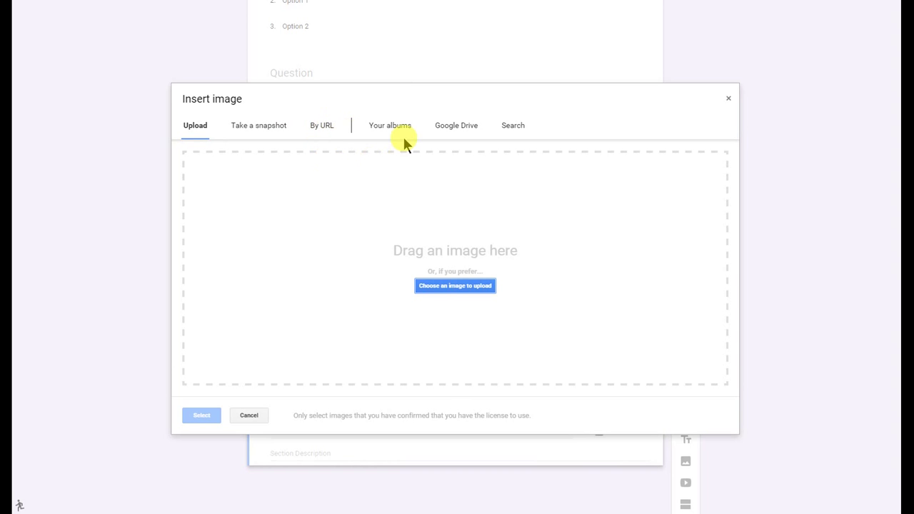
click(513, 130)
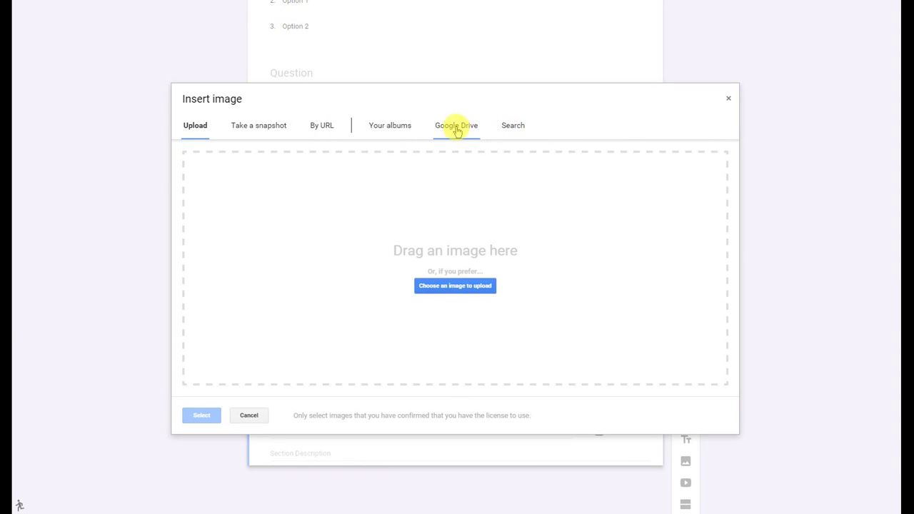
click(457, 126)
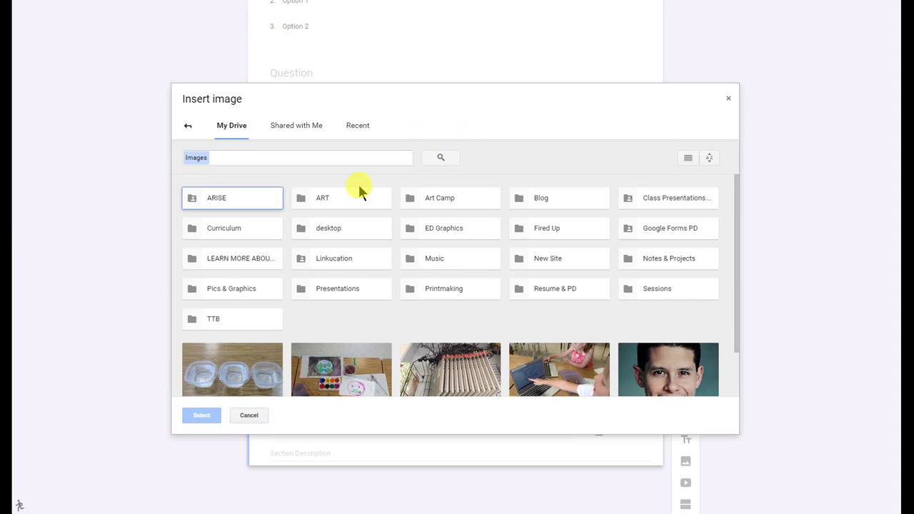
Insert American Gothic from Pics & Graphics > Famous Art, centred and resized smaller
double_click(215, 287)
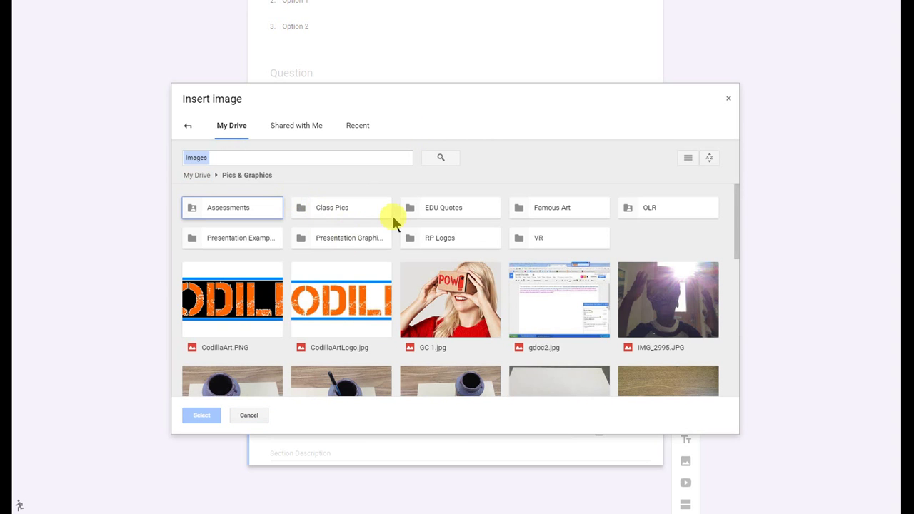
double_click(531, 211)
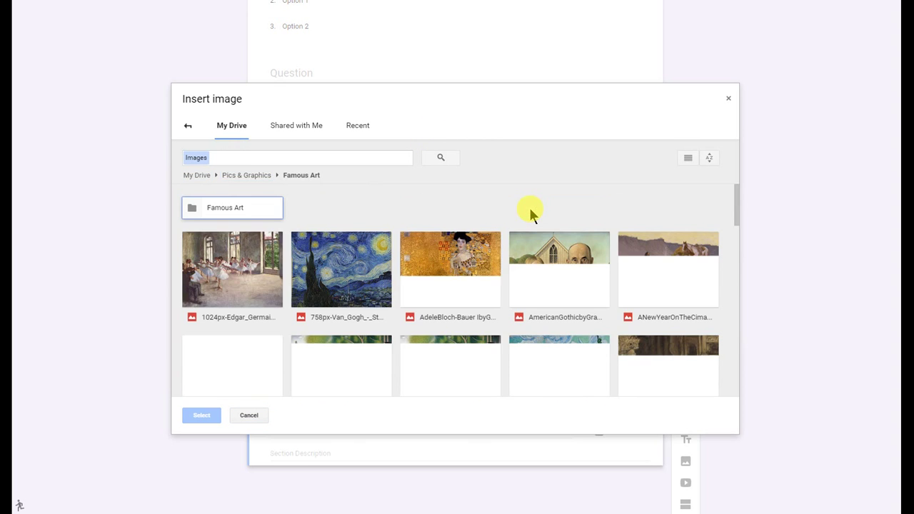
double_click(577, 270)
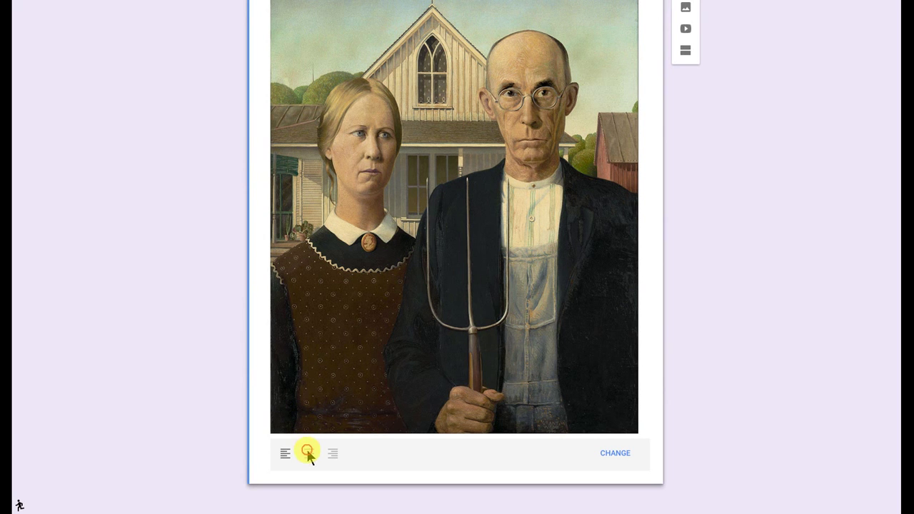
click(307, 454)
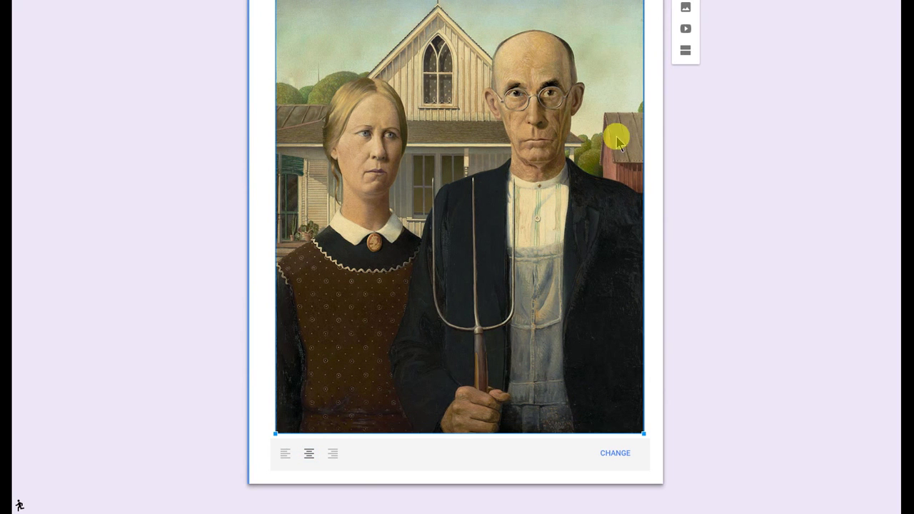
drag(640, 434, 519, 266)
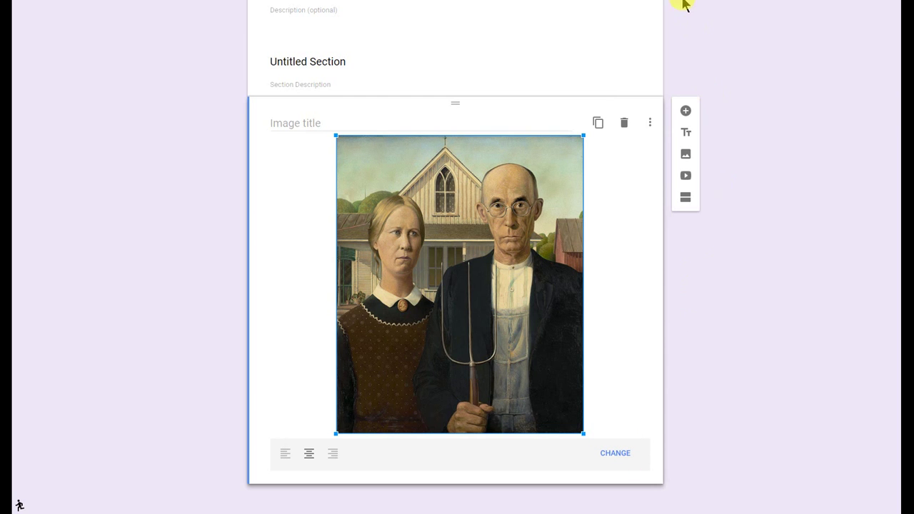
scroll(751, 261, up, 15)
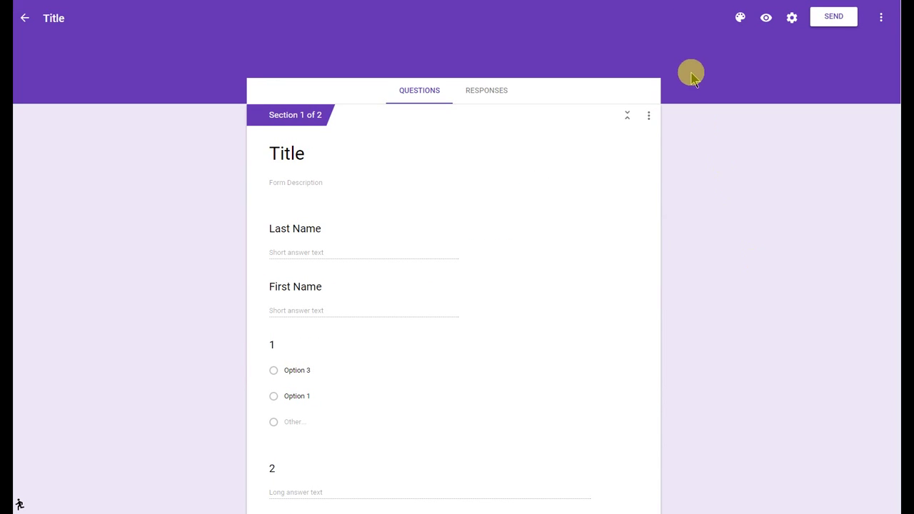
click(767, 20)
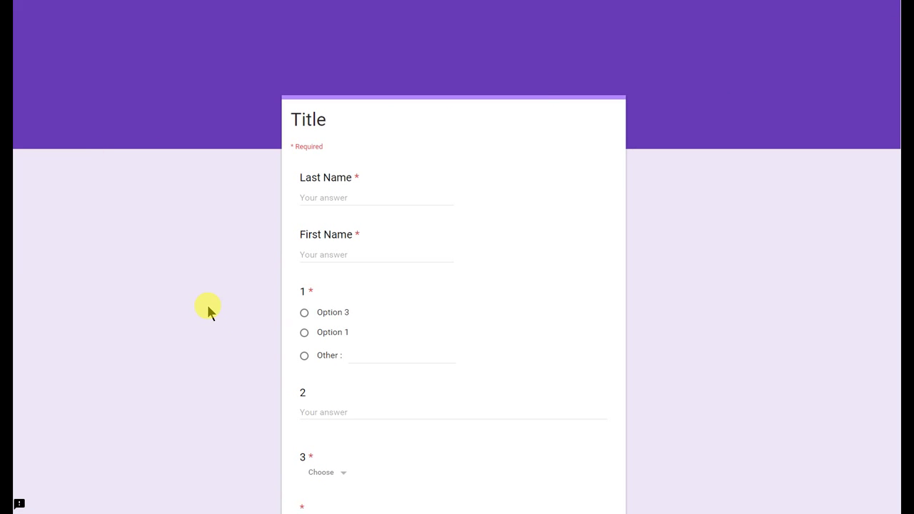
scroll(207, 304, down, 3)
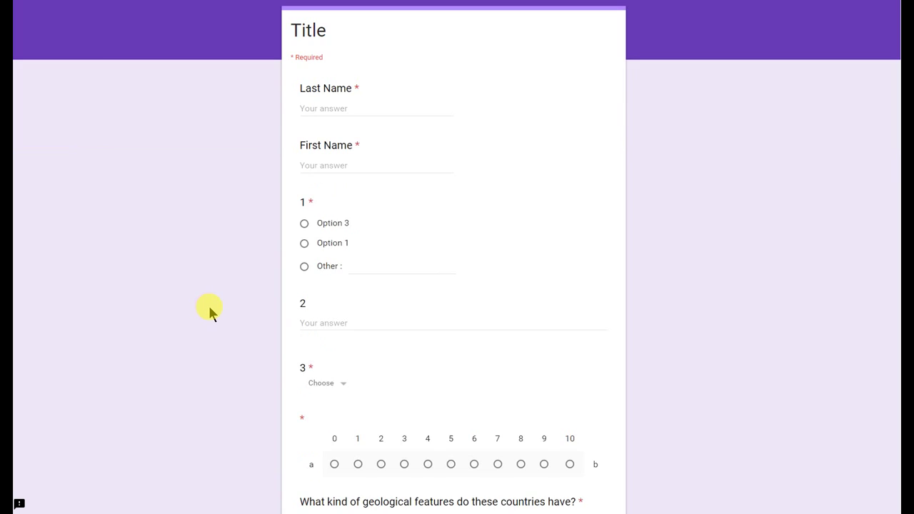
scroll(214, 302, up, 3)
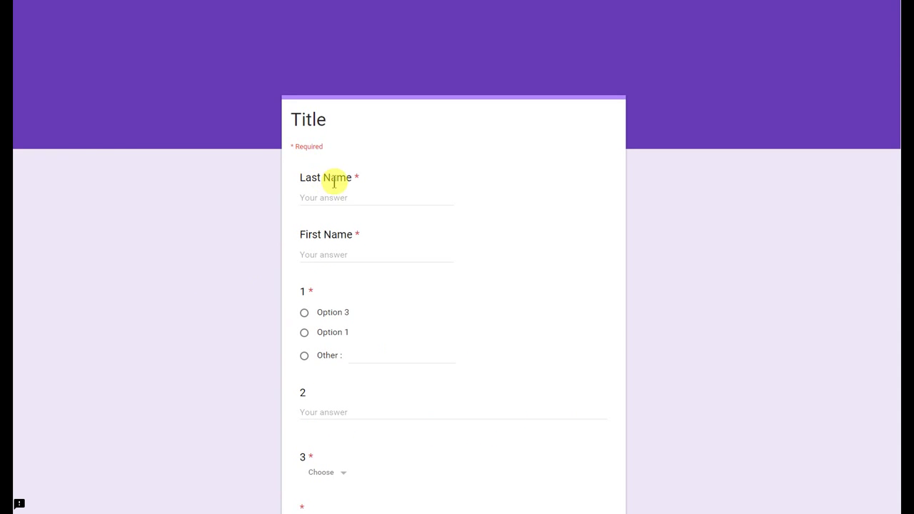
scroll(334, 260, down, 4)
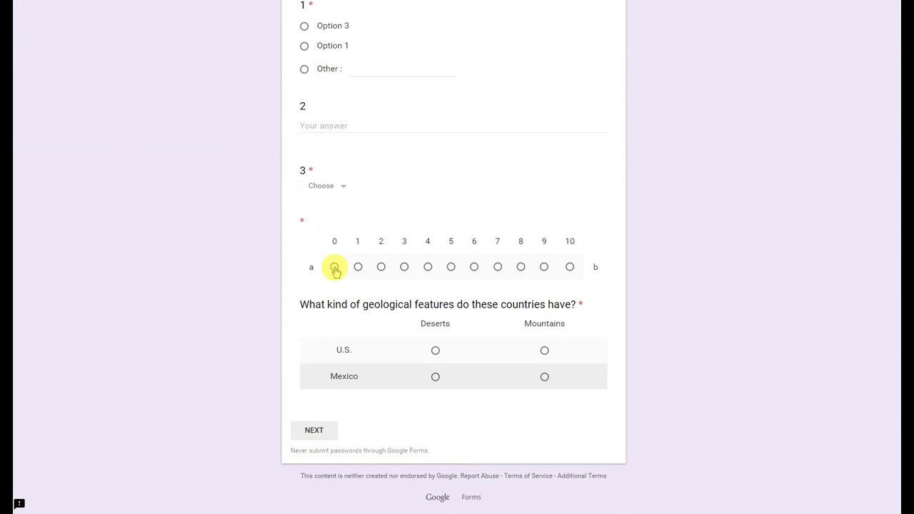
click(314, 432)
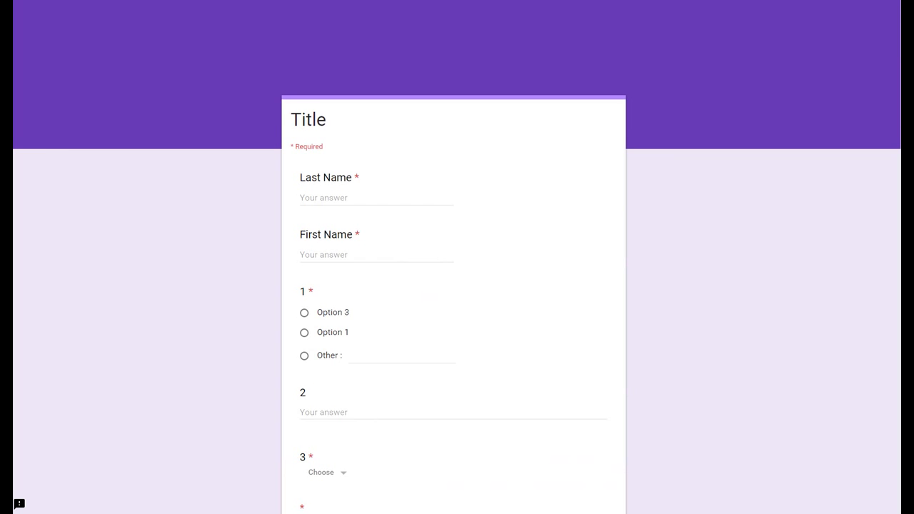
key(ctrl+w)
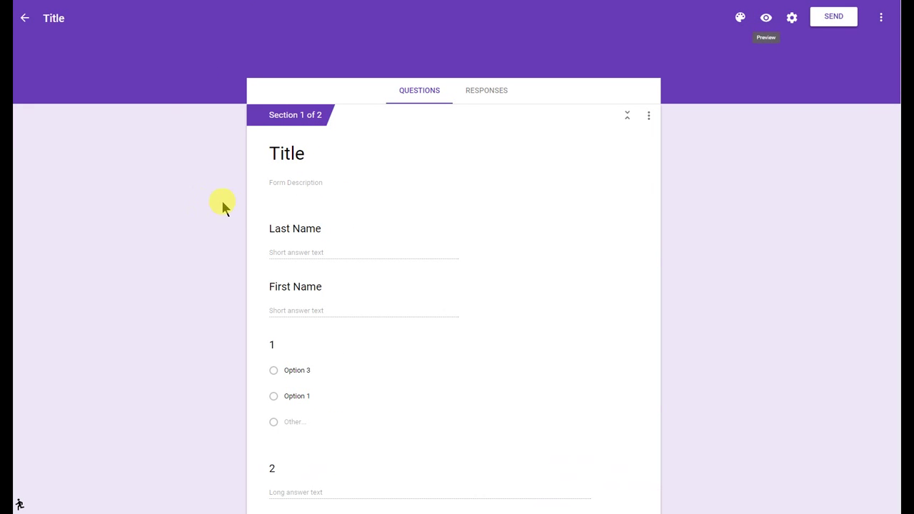
Try out magenta and green colour themes for the form
scroll(307, 194, down, 4)
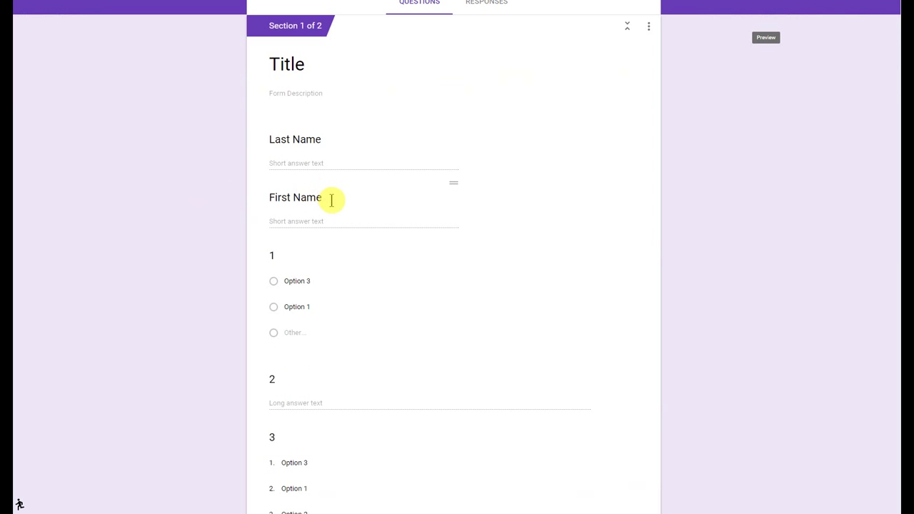
scroll(685, 265, up, 4)
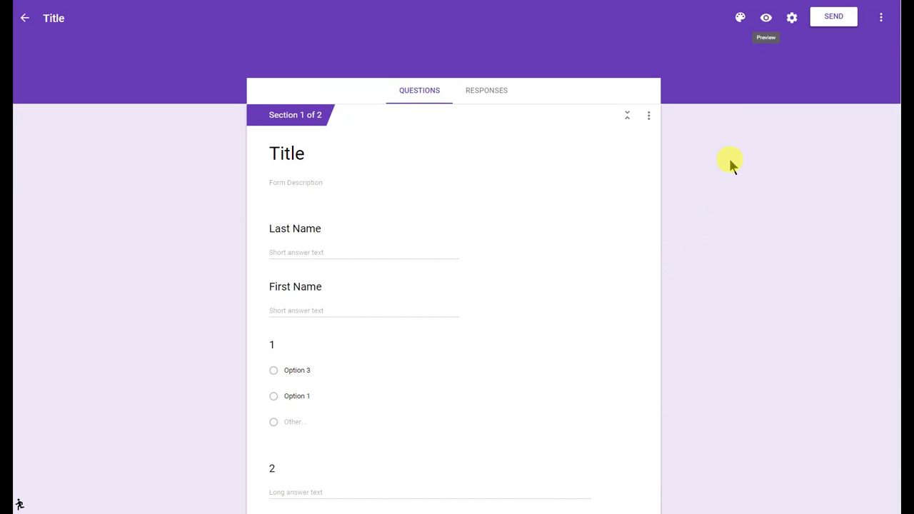
click(740, 18)
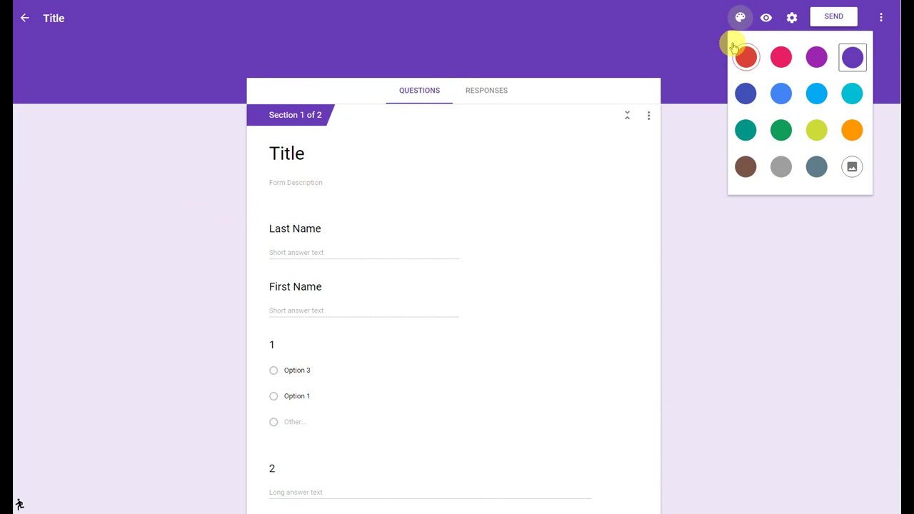
click(816, 58)
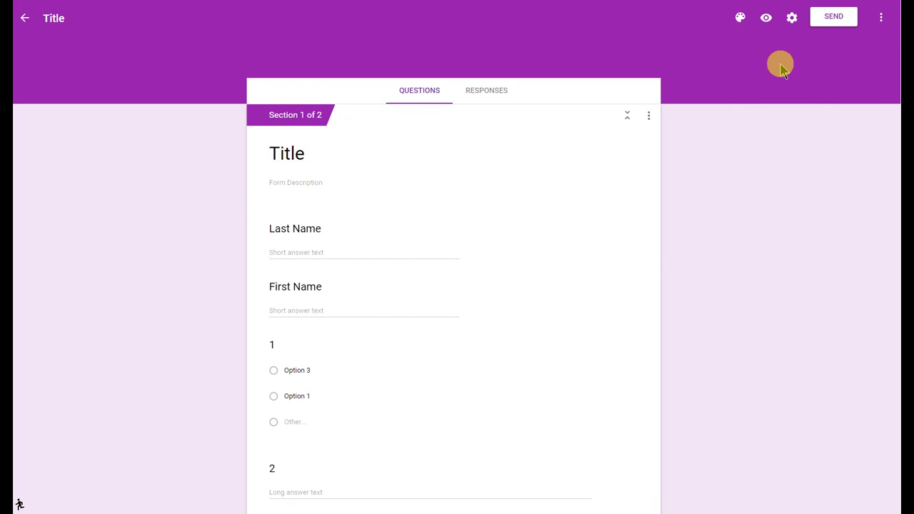
click(741, 18)
click(778, 129)
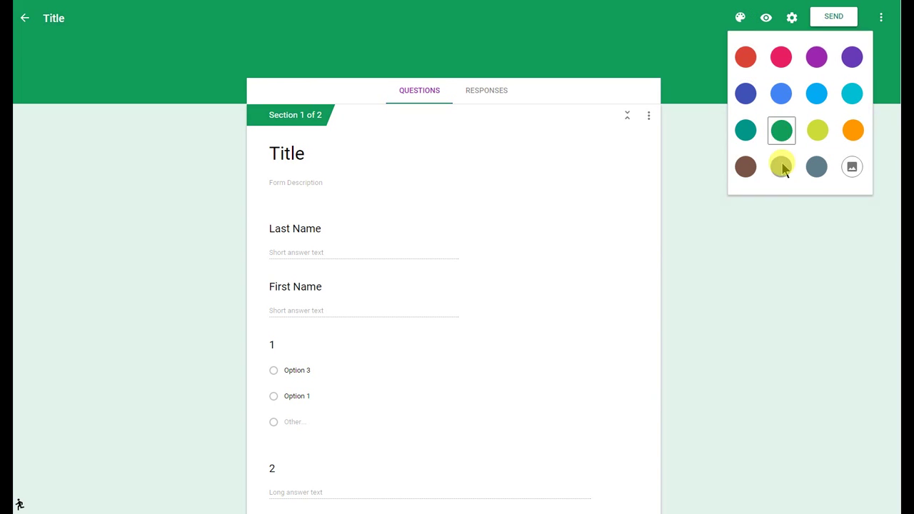
Apply the neckties image from Illustrations as the form's header theme
click(741, 19)
click(852, 167)
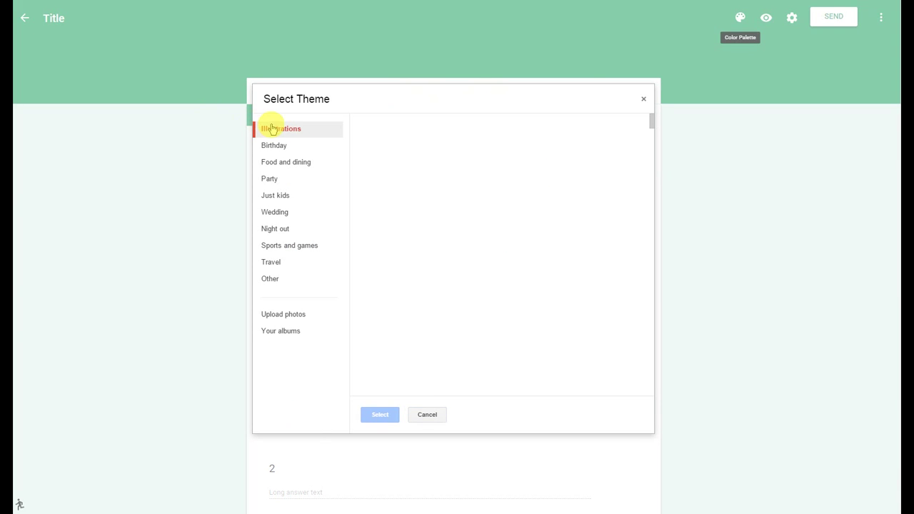
click(279, 131)
scroll(493, 218, down, 6)
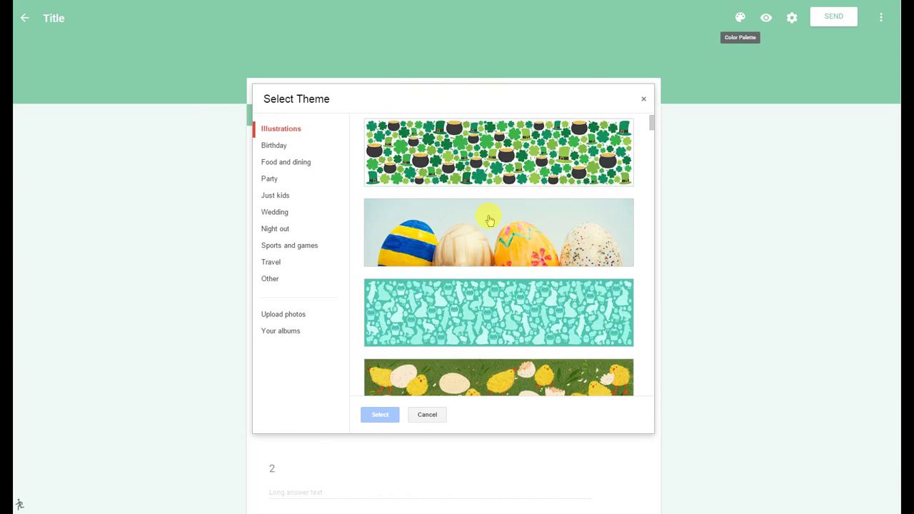
click(498, 212)
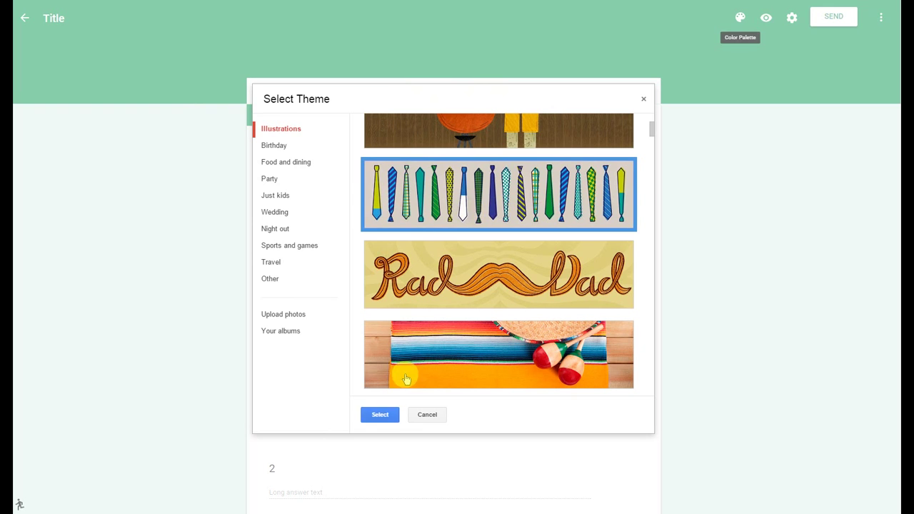
click(378, 415)
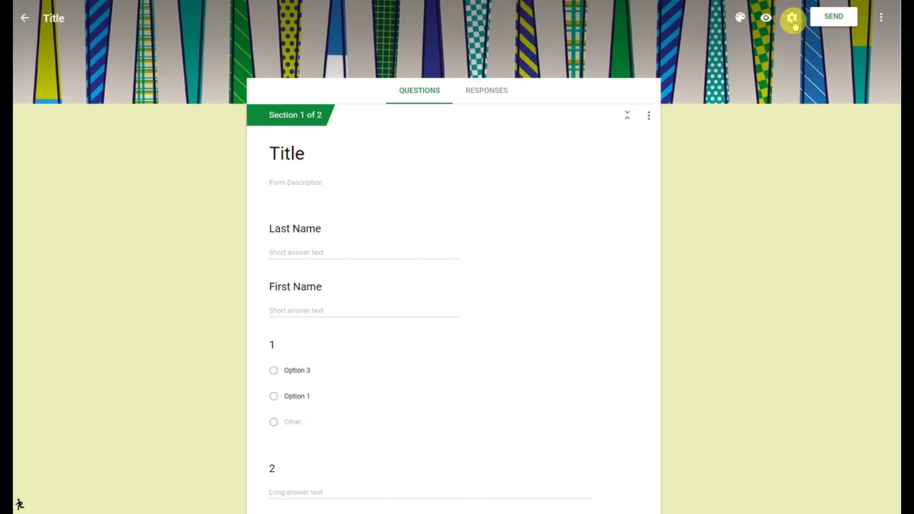
click(793, 22)
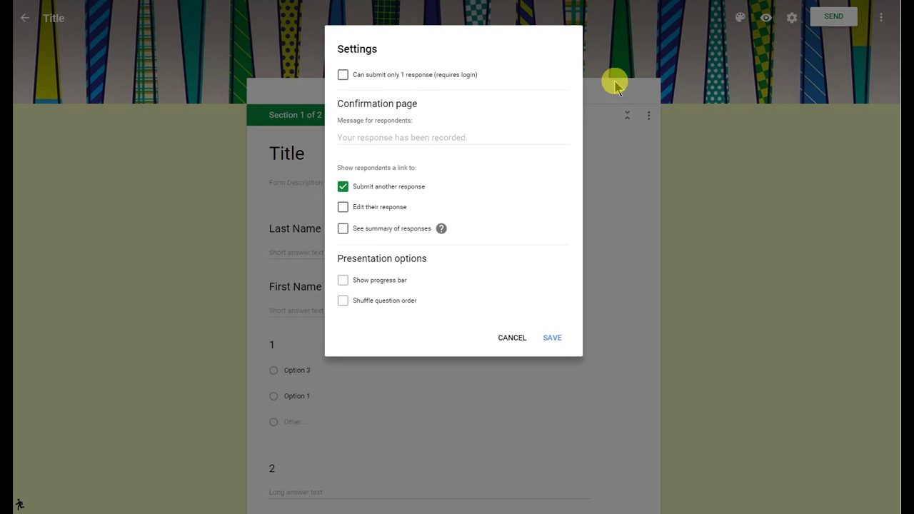
click(345, 78)
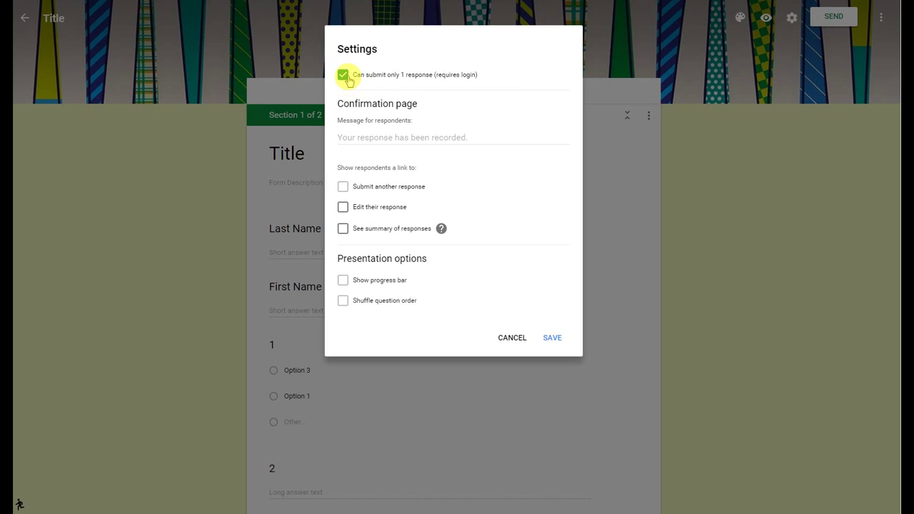
click(345, 78)
click(373, 139)
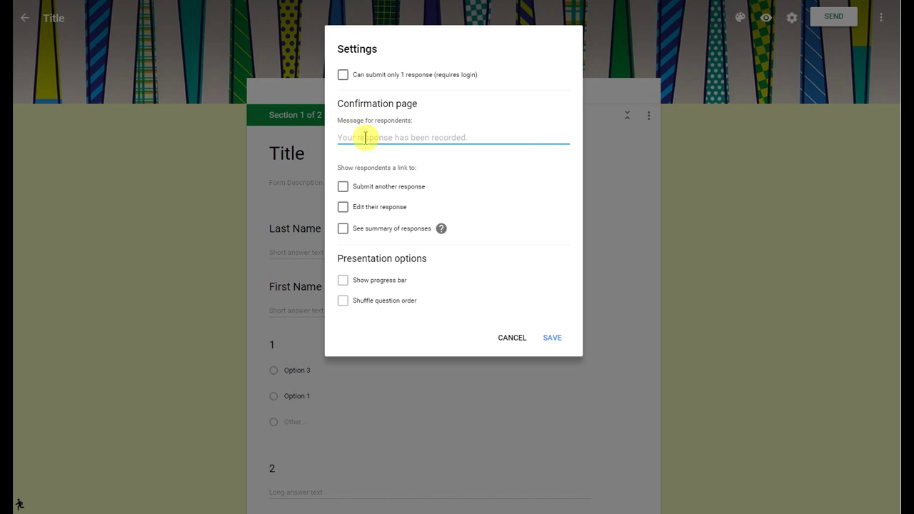
Enable 'Submit another response', 'Edit after submit' and 'See summary' links, then save the settings
click(343, 186)
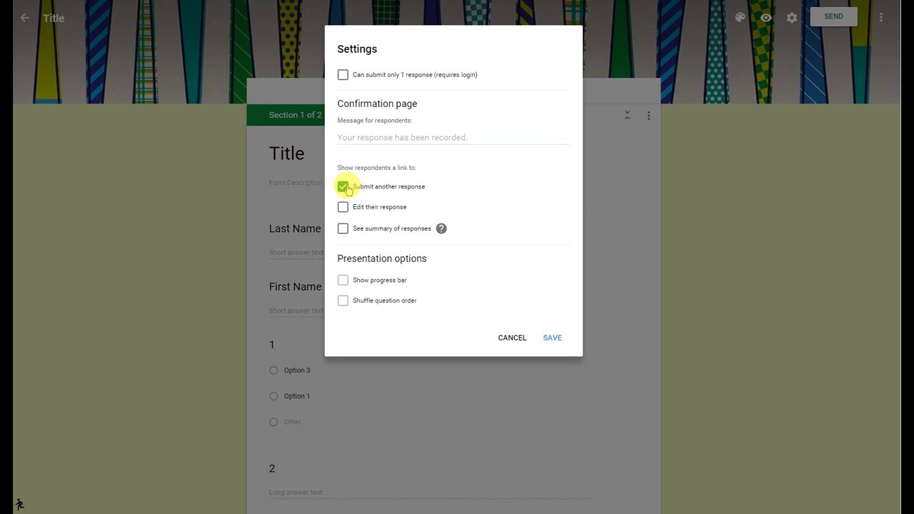
click(343, 208)
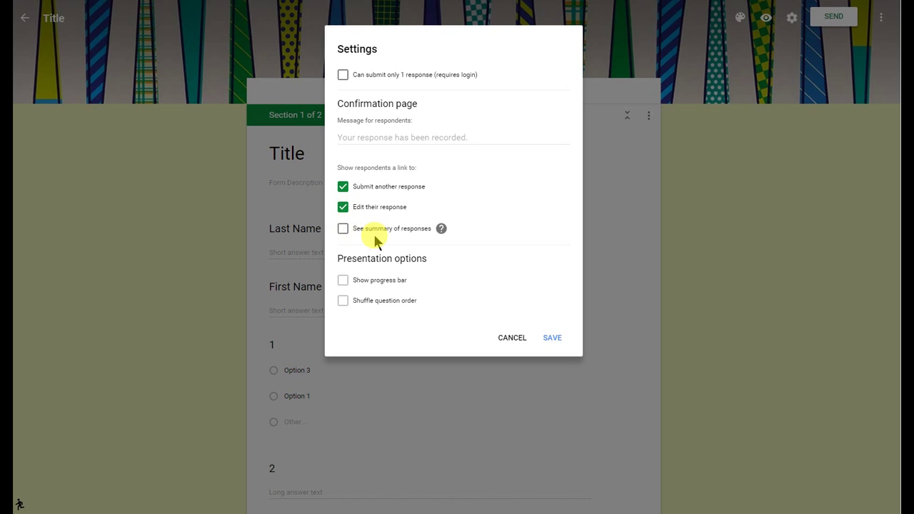
click(344, 232)
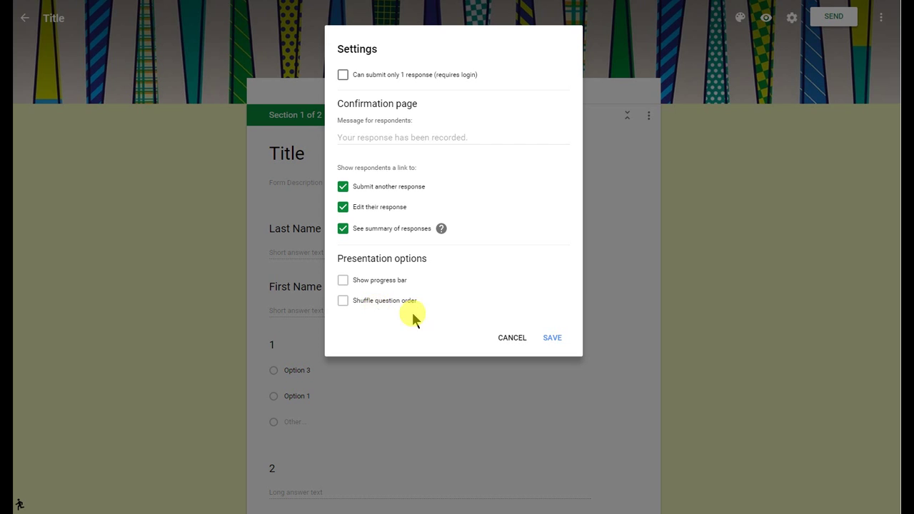
click(548, 336)
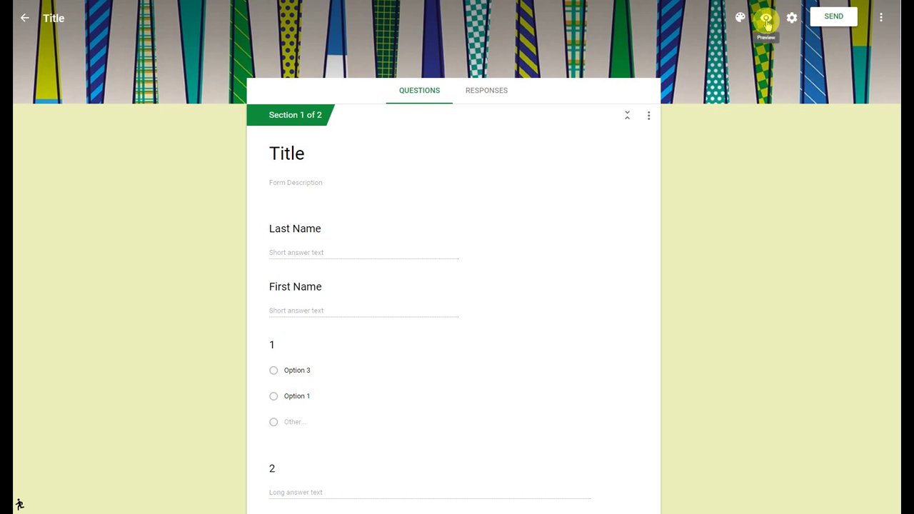
In the Send form dialog, tick 'Include form in email' and show the form's shareable link
click(832, 22)
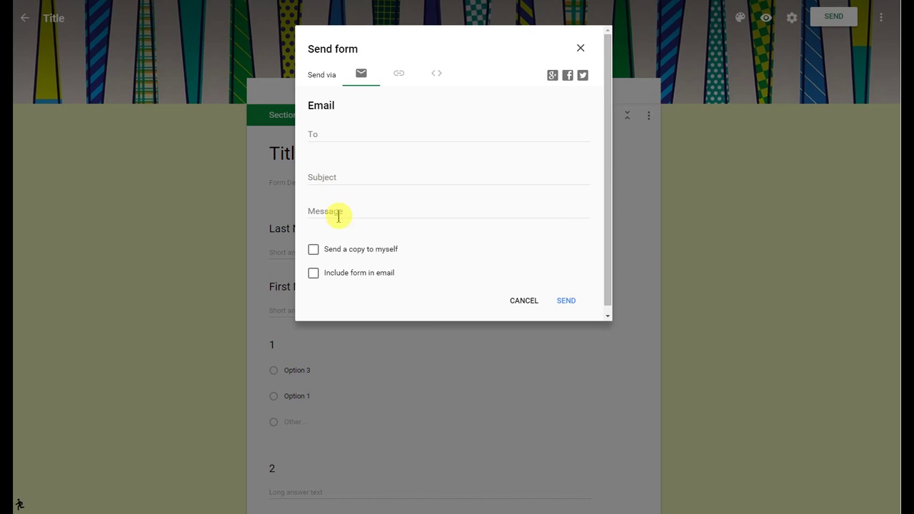
click(314, 274)
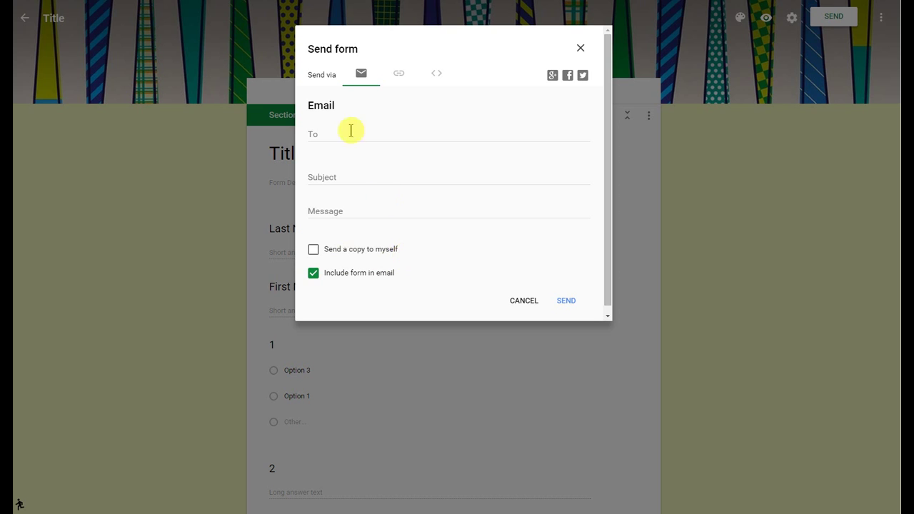
click(396, 78)
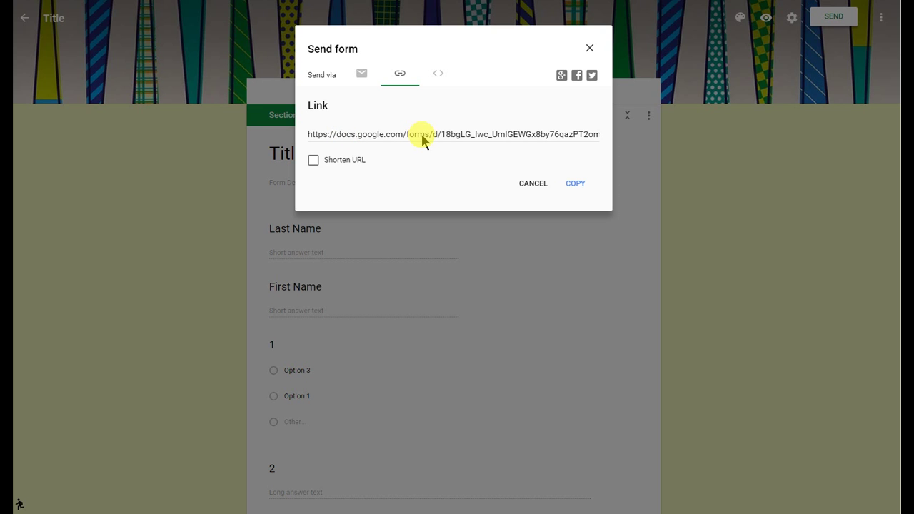
Shorten the form link to goo.gl and show the Embed HTML code
click(314, 162)
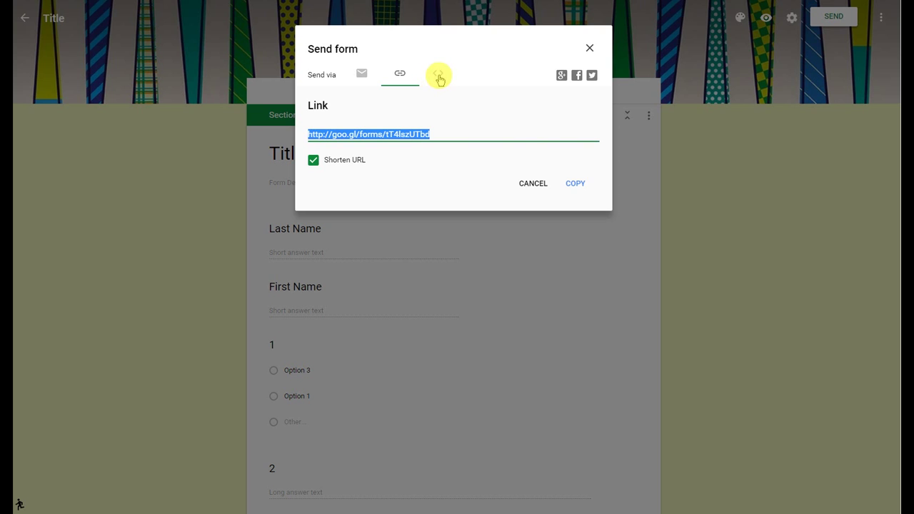
click(438, 77)
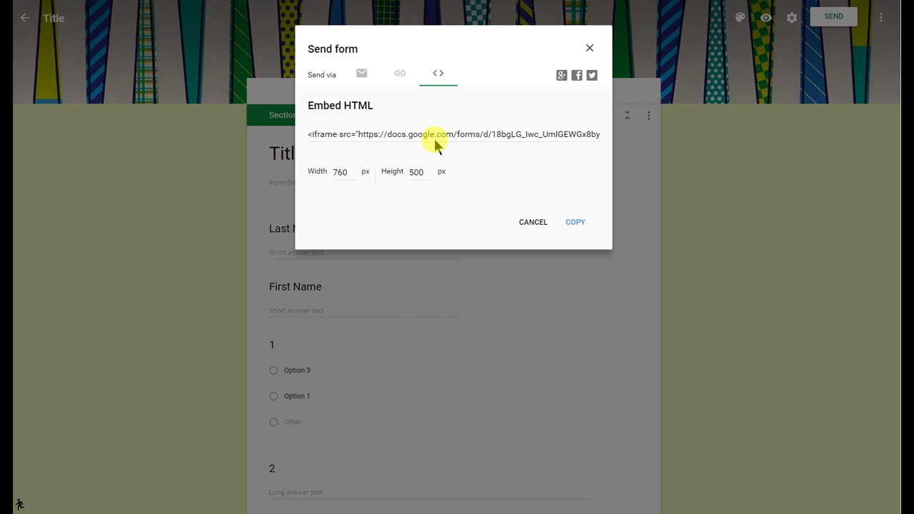
Copy the 760×500 iframe embed code and select the 500 height value
click(407, 137)
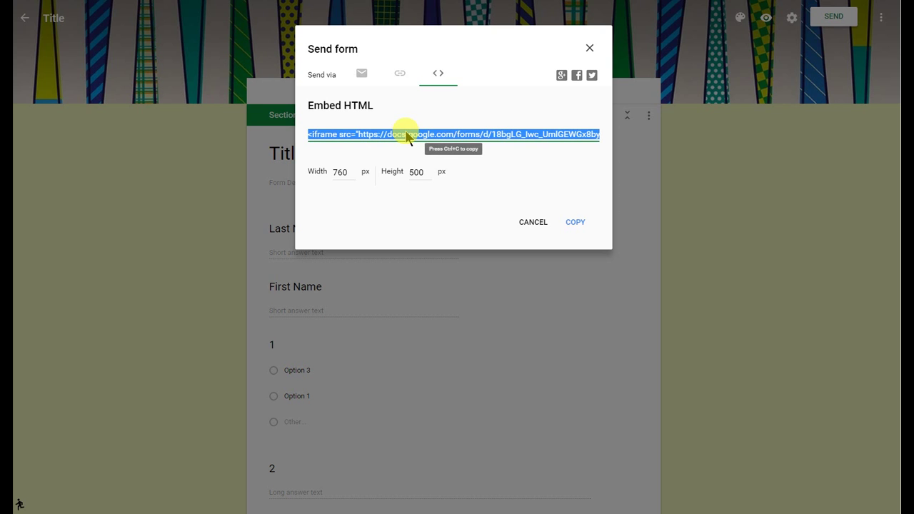
key(ctrl+c)
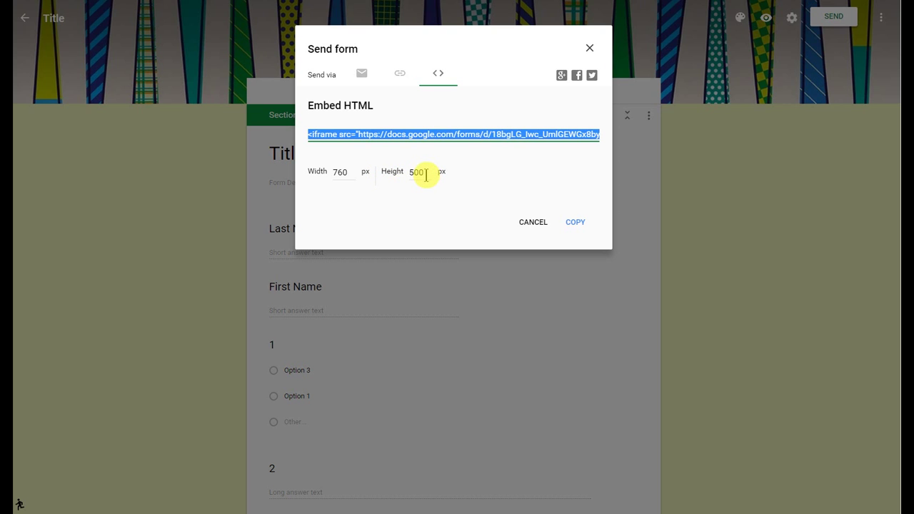
drag(424, 173, 407, 170)
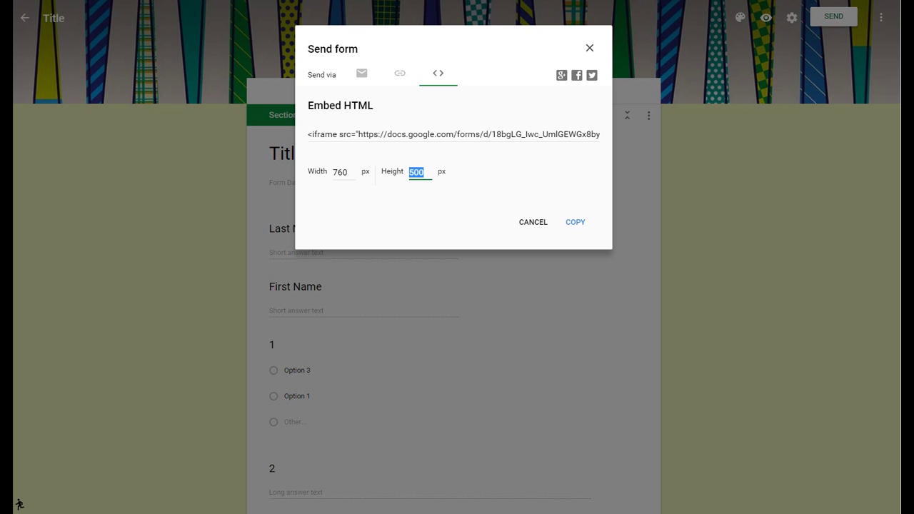
Close the Send form dialog and dismiss the More options menu
click(591, 50)
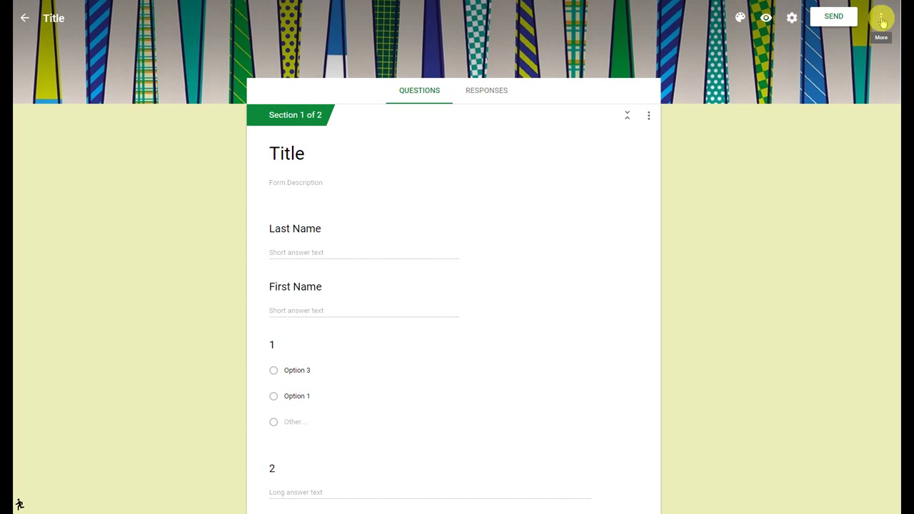
click(882, 21)
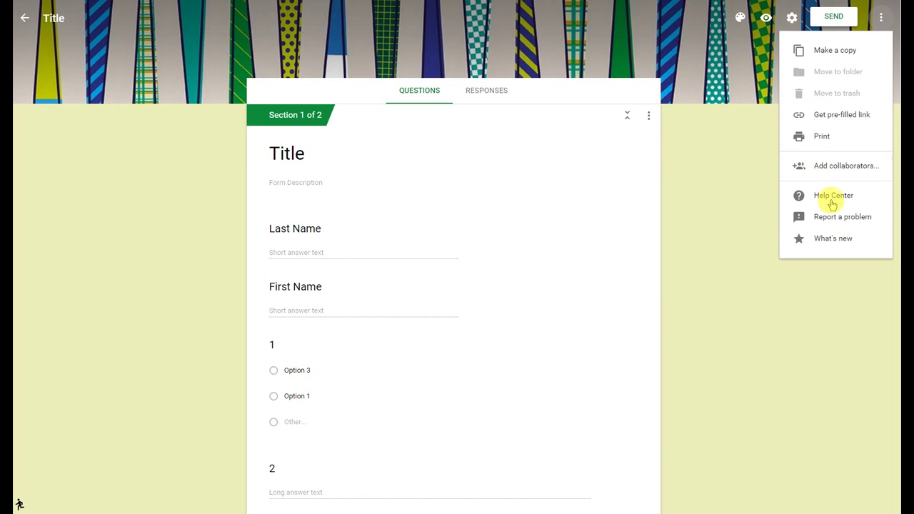
click(753, 152)
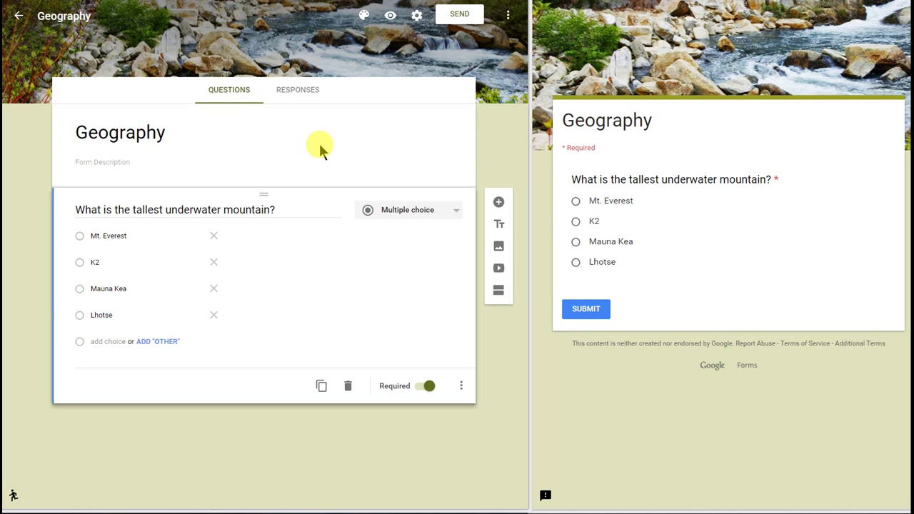
From the Geography responses view, submit three test answers: Mt. Everest, K2 and Mauna Kea
click(293, 96)
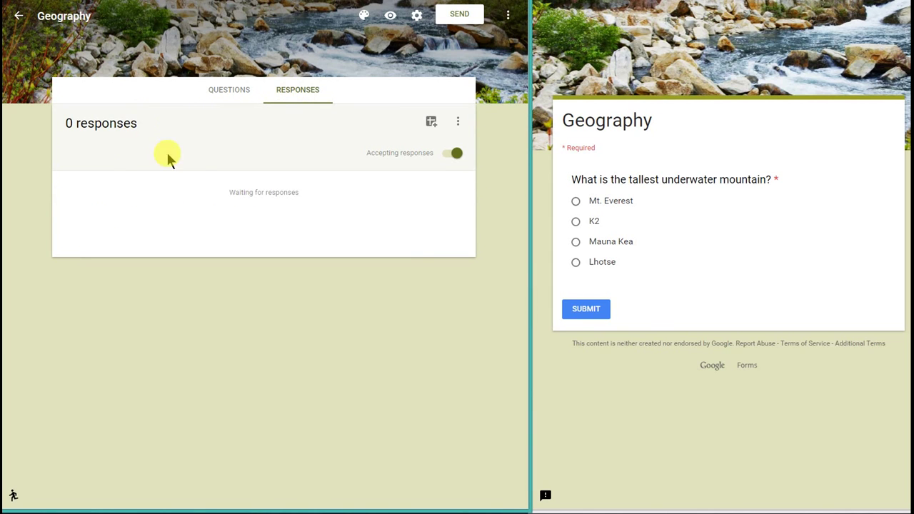
click(576, 201)
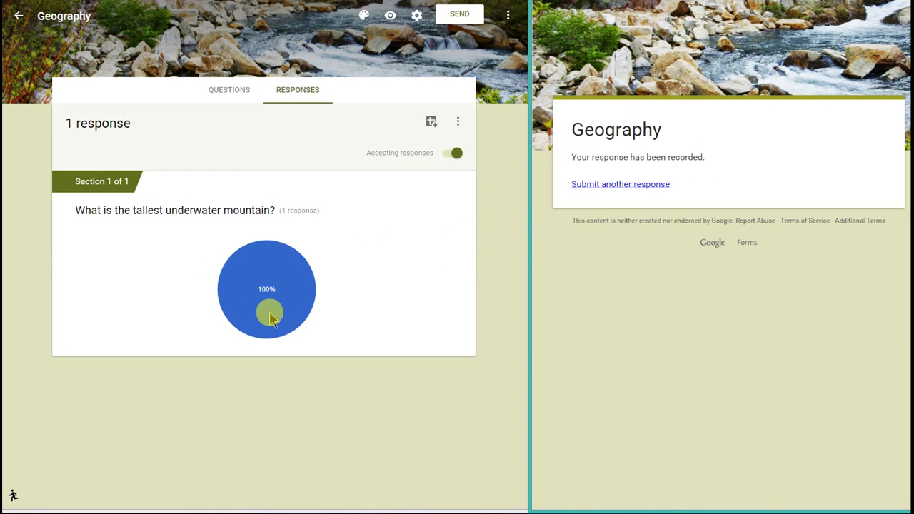
click(606, 184)
click(575, 223)
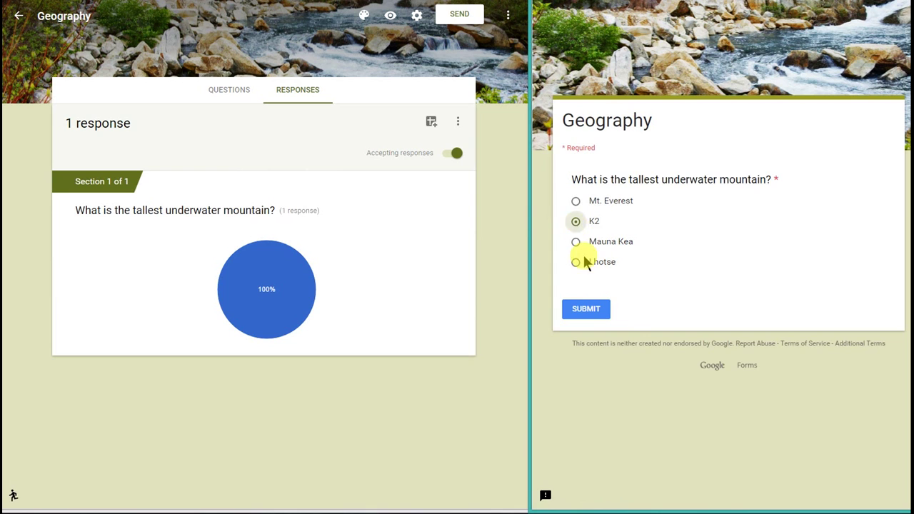
click(588, 308)
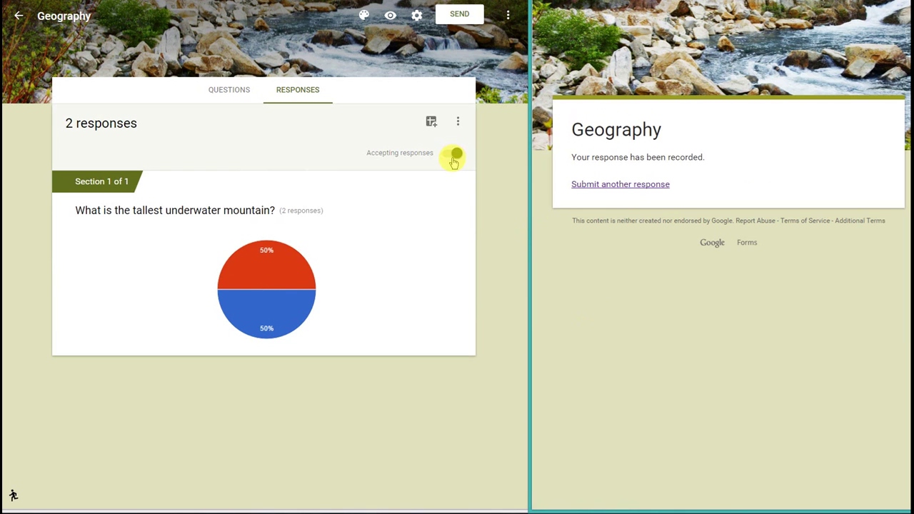
click(576, 184)
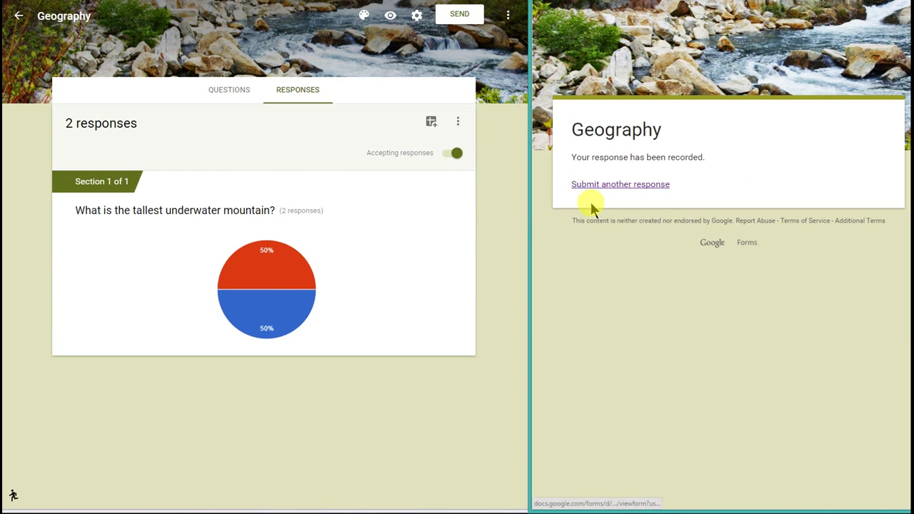
click(576, 241)
click(581, 311)
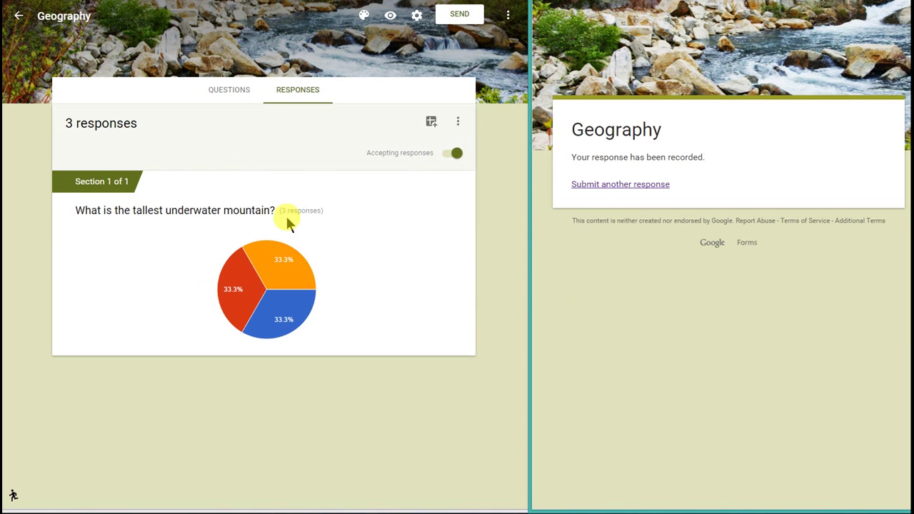
mouse_move(241, 266)
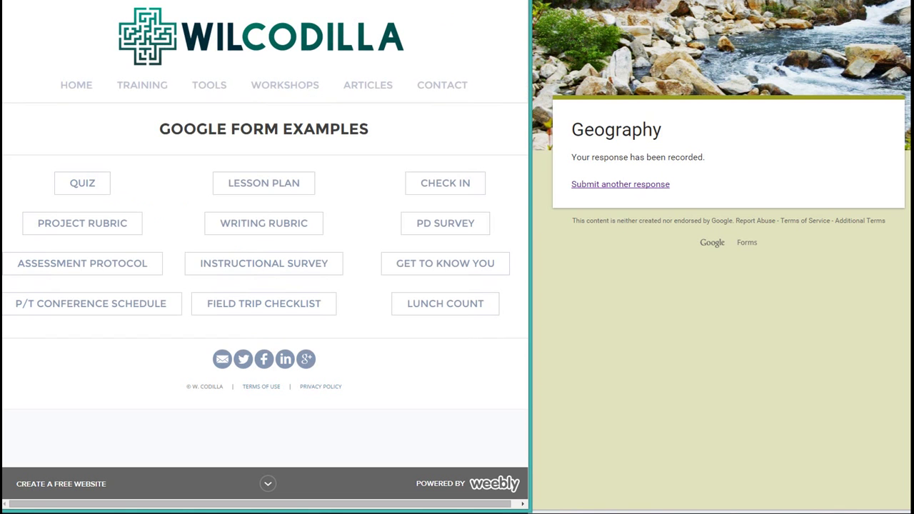
Widen the Wilcodilla site, go to Training > Google Forms > Examples, and open Writing Rubric
drag(530, 45, 906, 63)
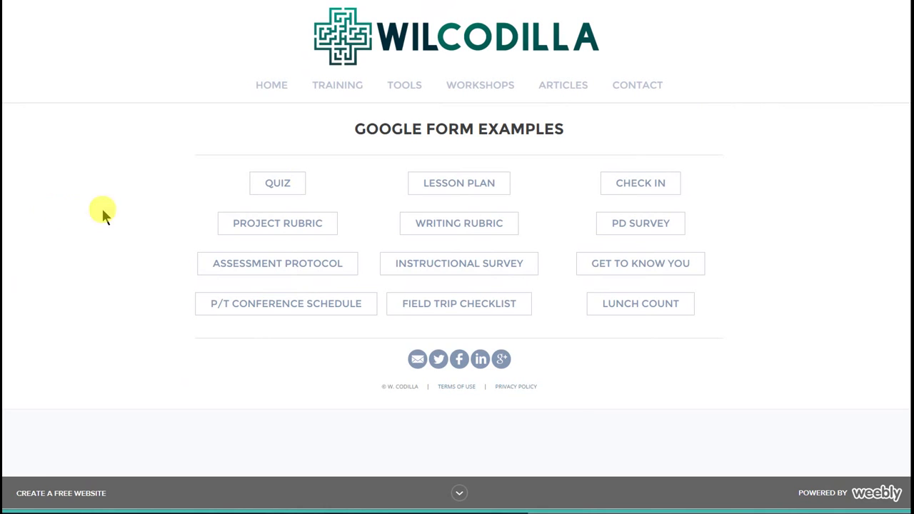
mouse_move(327, 86)
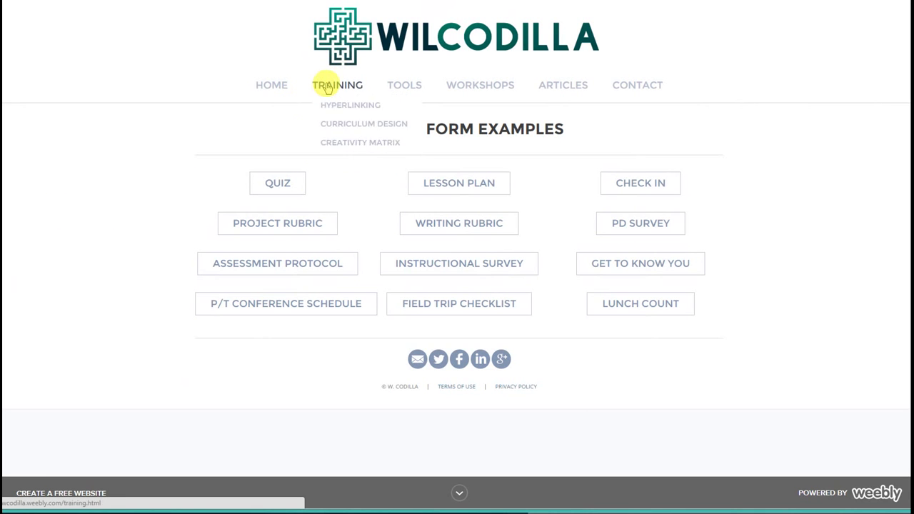
click(327, 103)
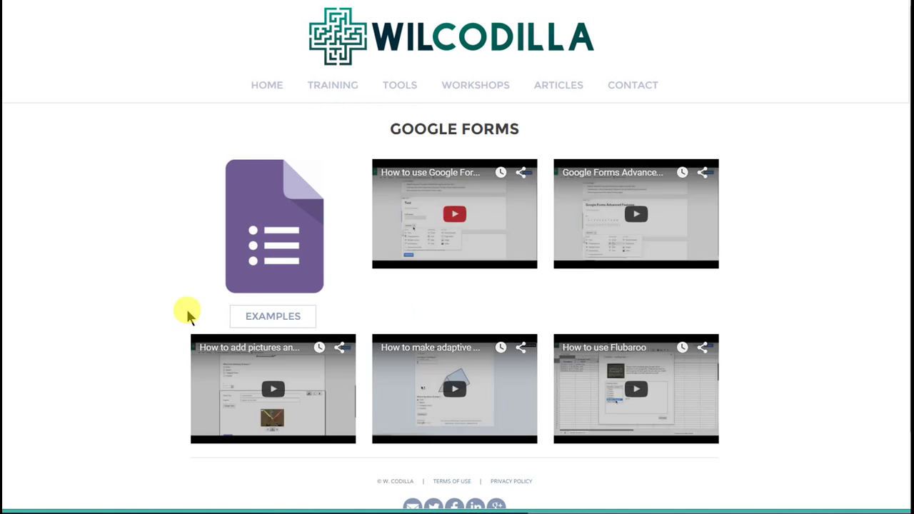
click(268, 314)
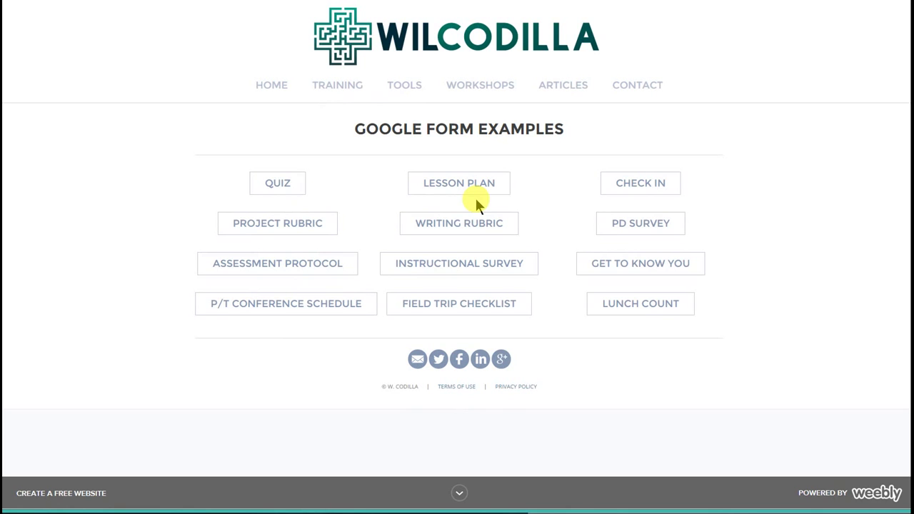
click(439, 228)
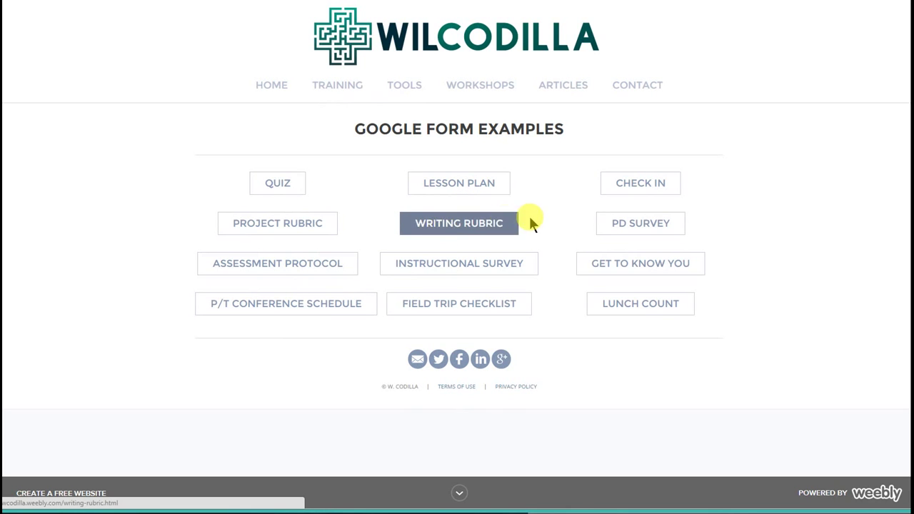